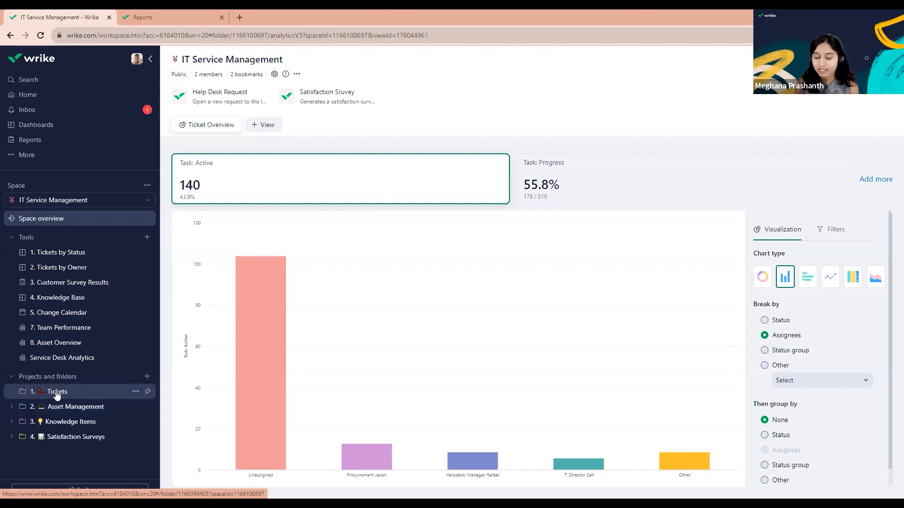
- Look through the contents of the Asset Management folder and collapse it again
left_click(12, 407)
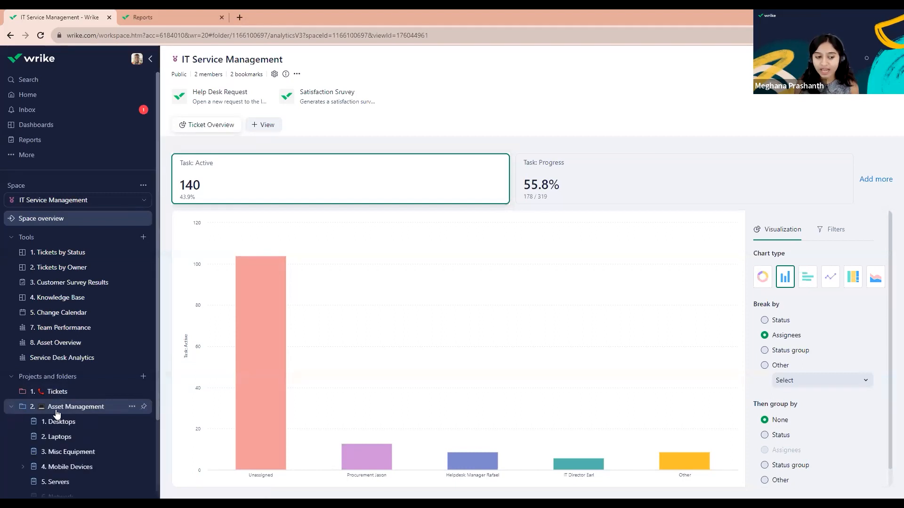
left_click(11, 407)
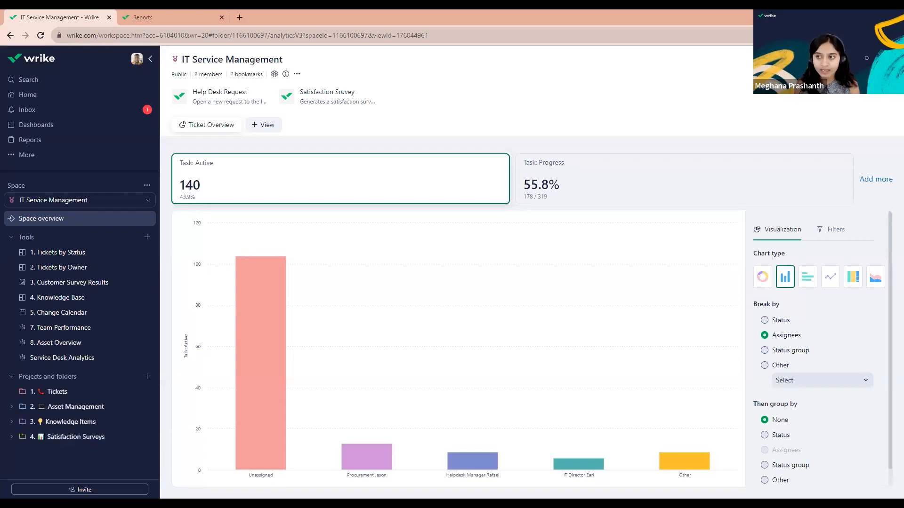
- Start a new request with the IT Department Help Desk Request form
left_click(884, 60)
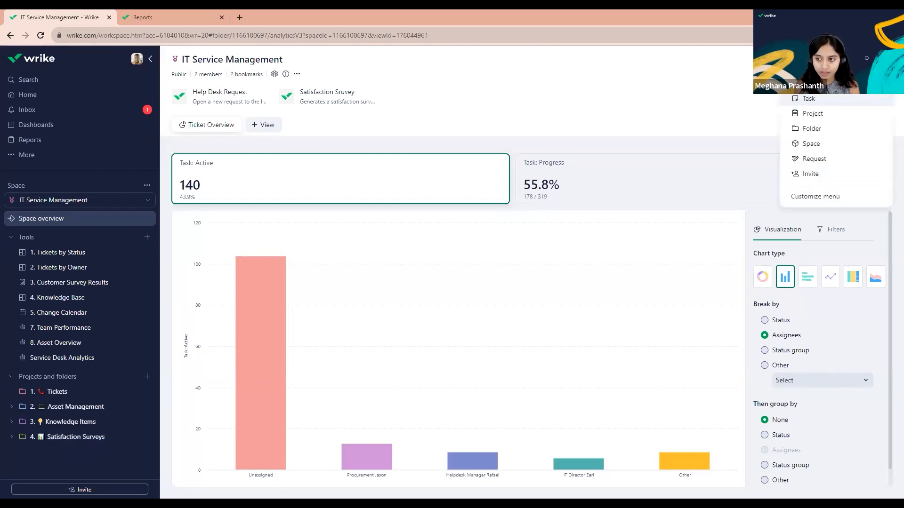
left_click(810, 159)
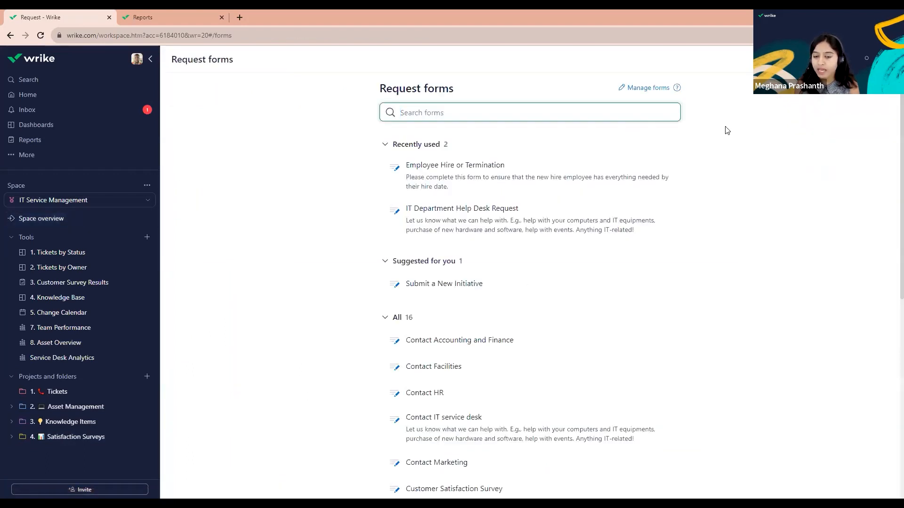
left_click(473, 224)
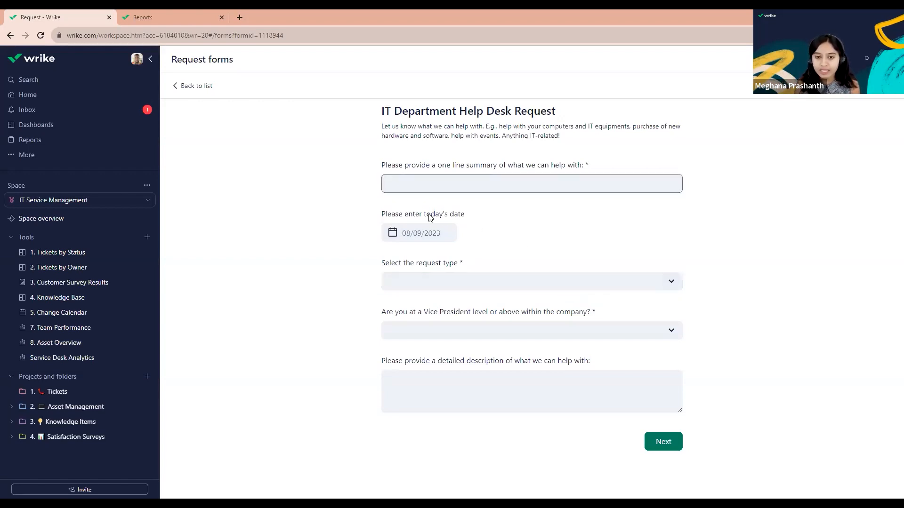
- Enter "Bluescreen error" as the one-line summary and set today's date to 08/09/2023
left_click(426, 185)
type("Bluescreen error")
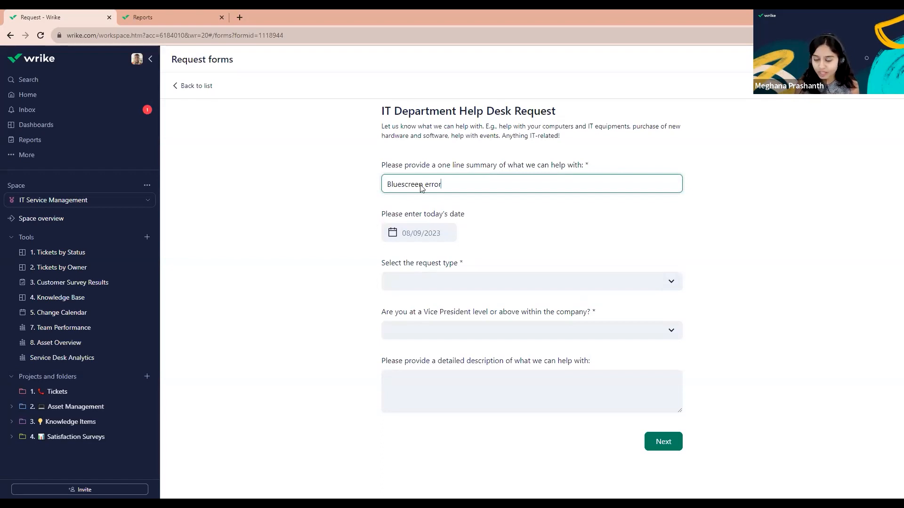
left_click(424, 235)
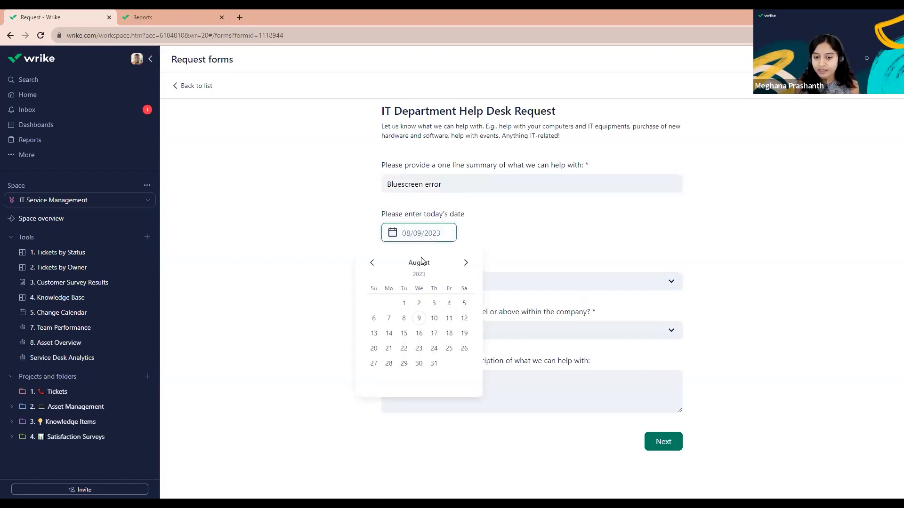
left_click(419, 317)
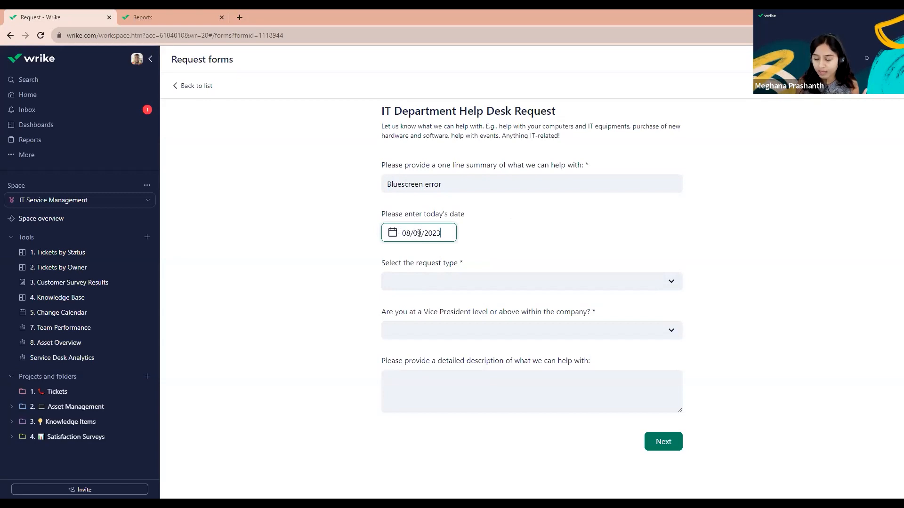
- Set the request type to "Need to report a problem with a system, application, or service"
left_click(434, 286)
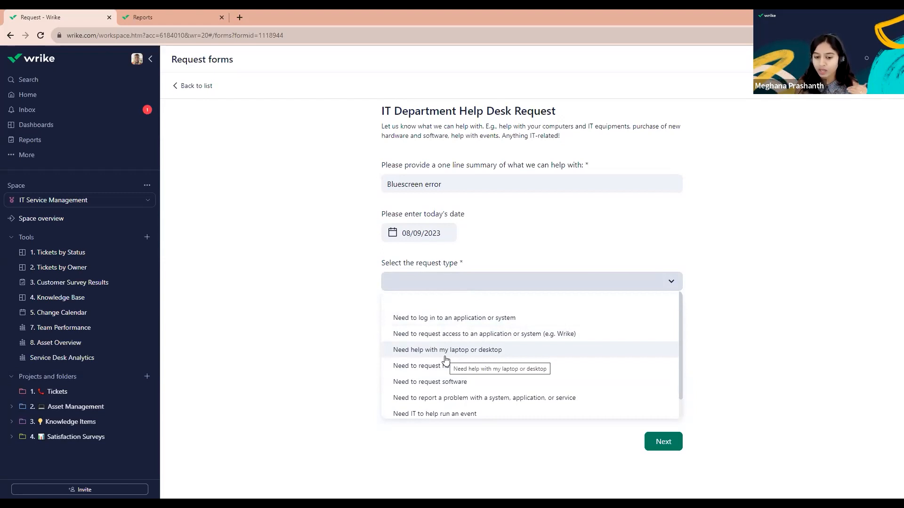
left_click(429, 368)
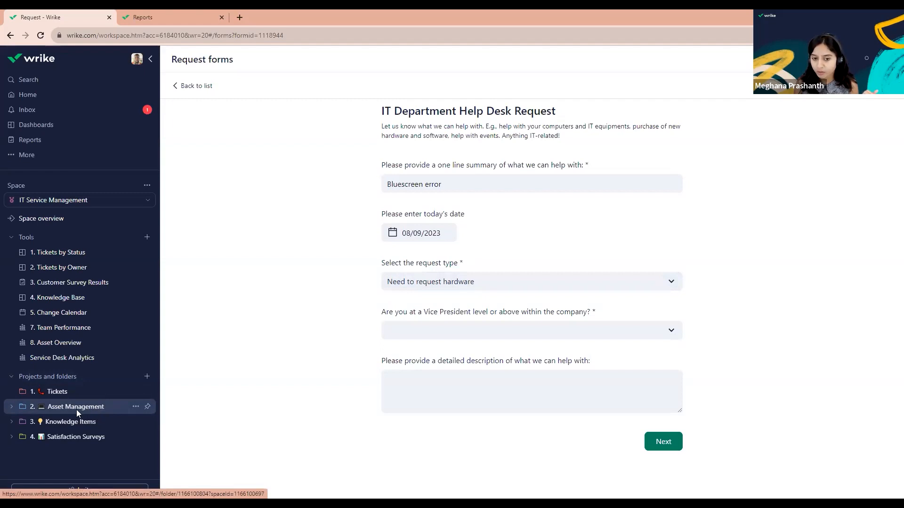
left_click(405, 288)
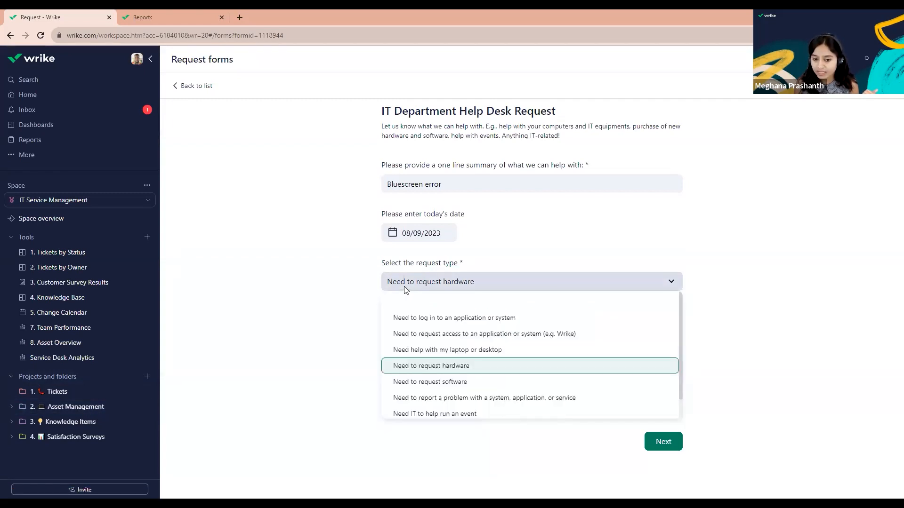
left_click(442, 399)
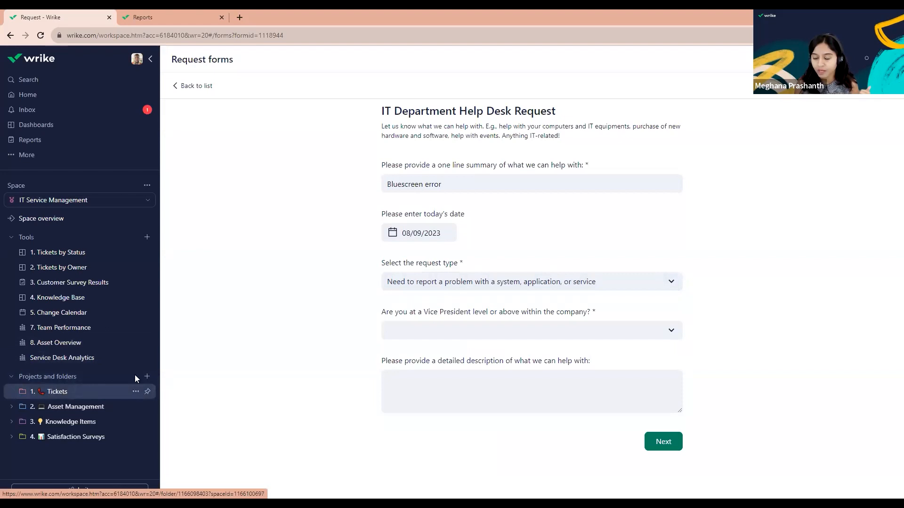
- Answer No to the Vice President question, describe the issue as "Bluescreen error", and continue to the form's problem page
left_click(475, 330)
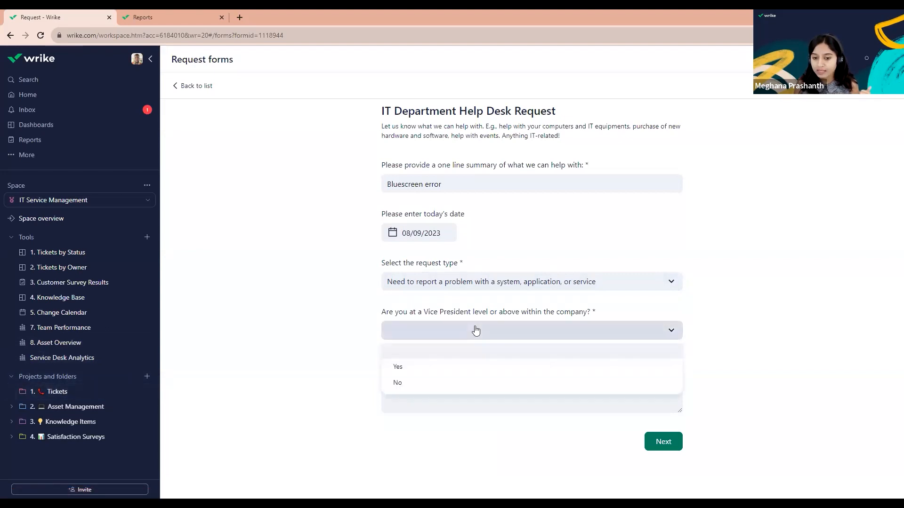
left_click(440, 384)
left_click(441, 388)
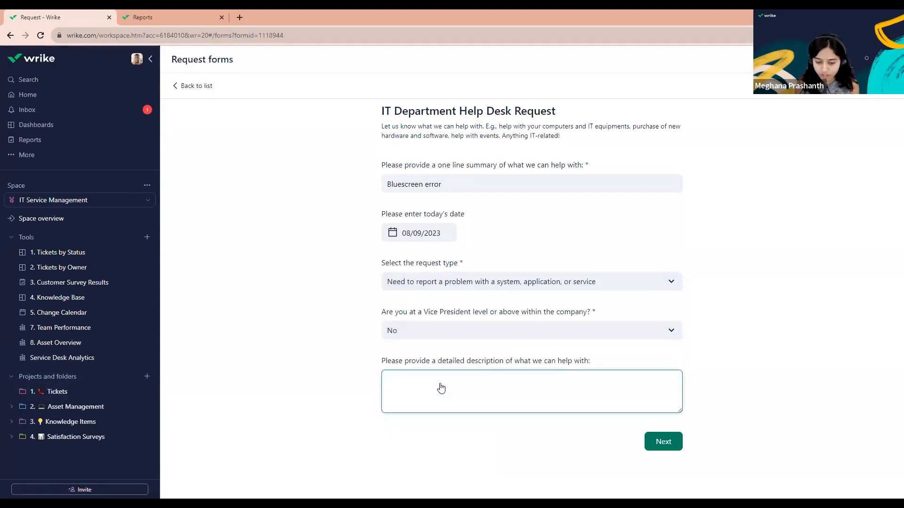
type("Bluescreen error")
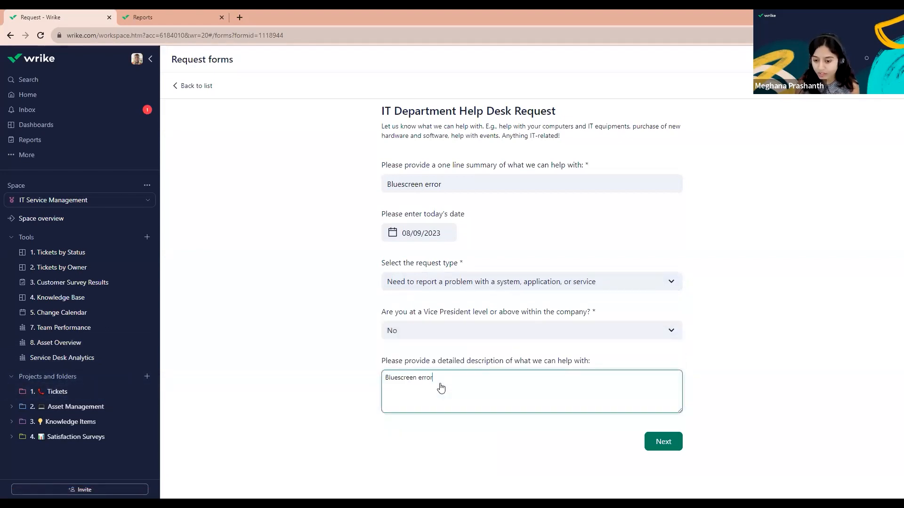
left_click(660, 445)
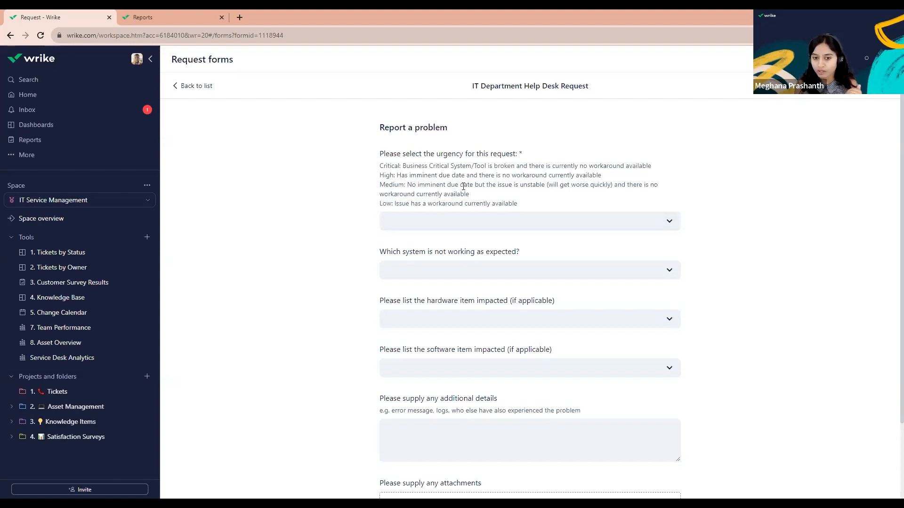
- Set the request's urgency to Critical and submit the form with the optional fields left blank
left_click(463, 221)
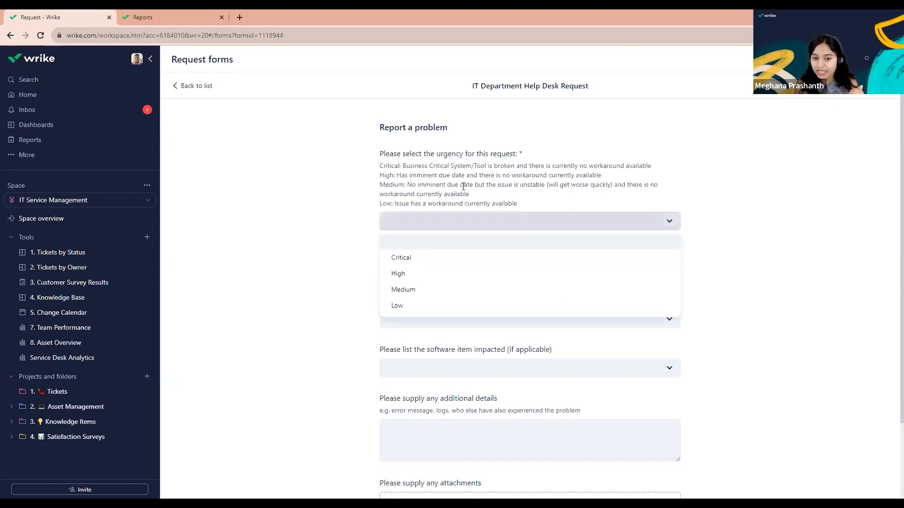
left_click(406, 260)
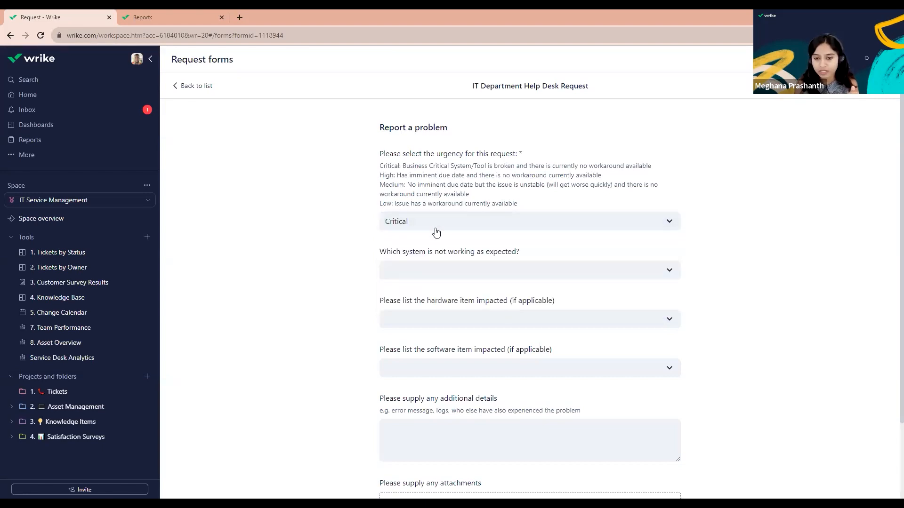
scroll(436, 232, "down", 1)
scroll(435, 232, "up", 1)
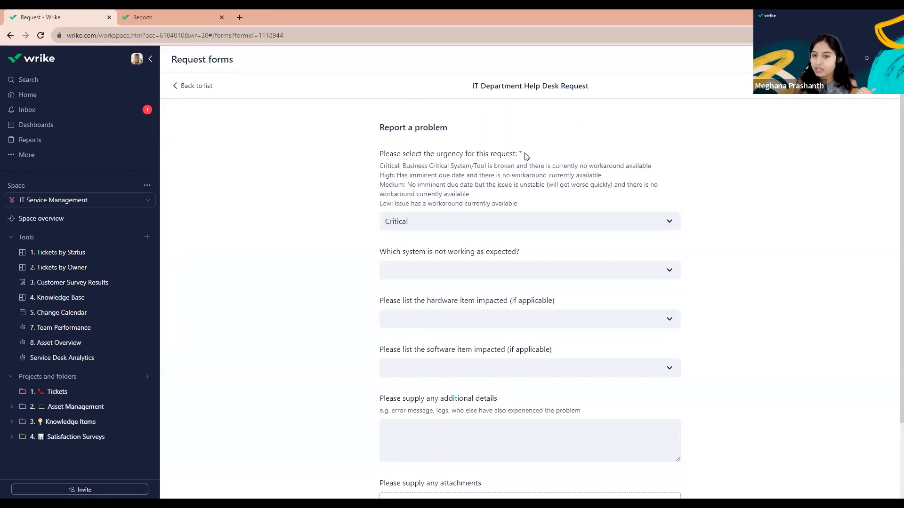
double_click(519, 153)
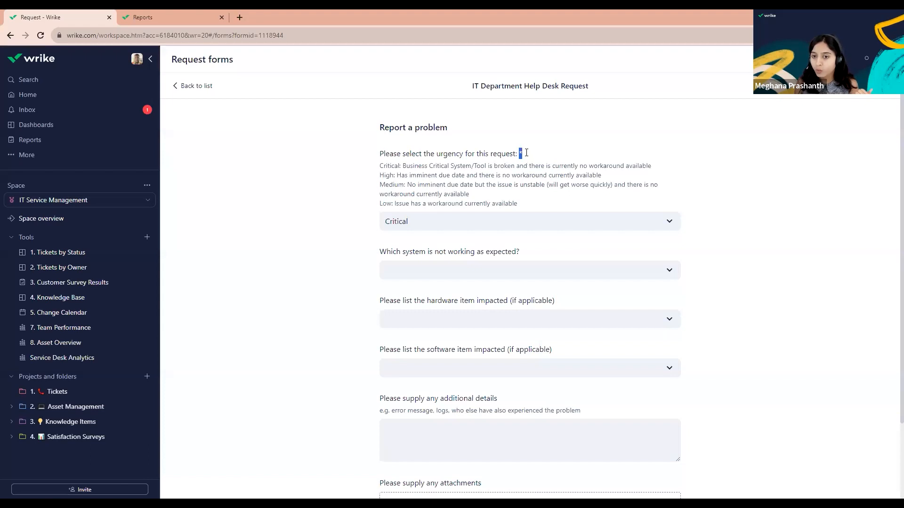
left_click(525, 153)
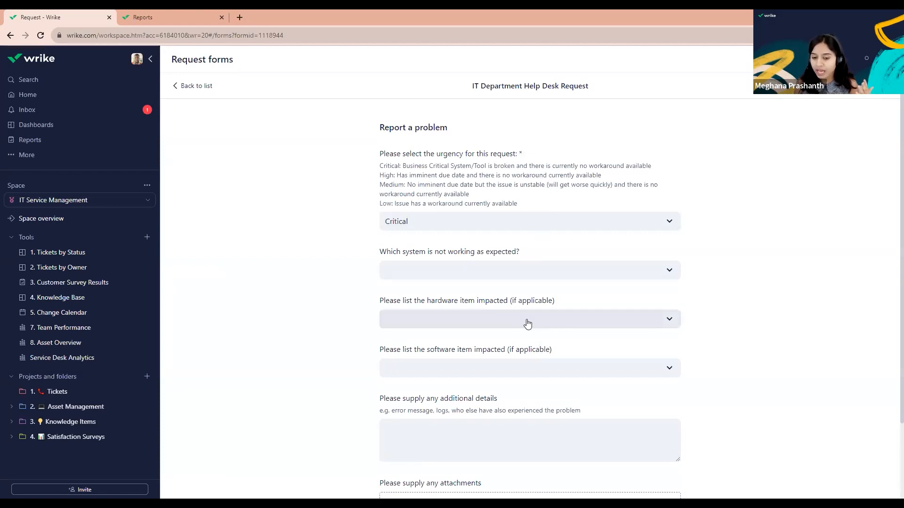
scroll(556, 256, "down", 1)
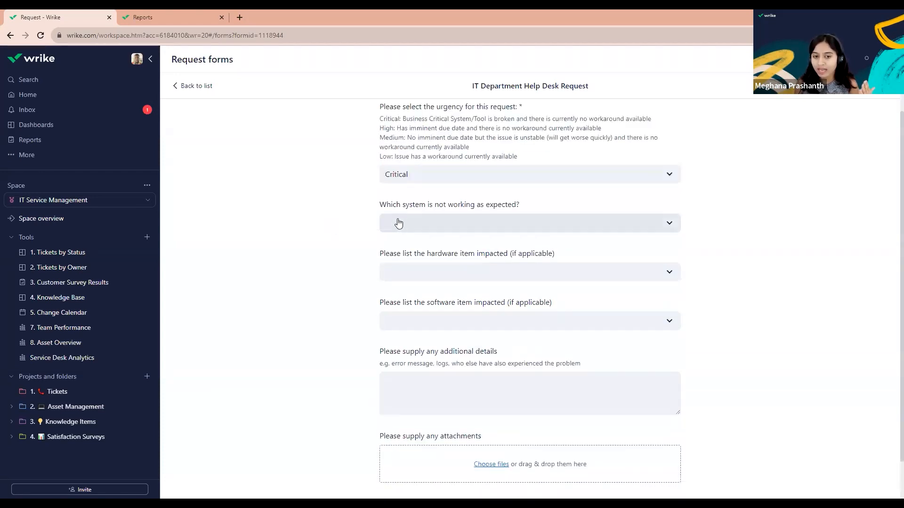
scroll(520, 251, "down", 1)
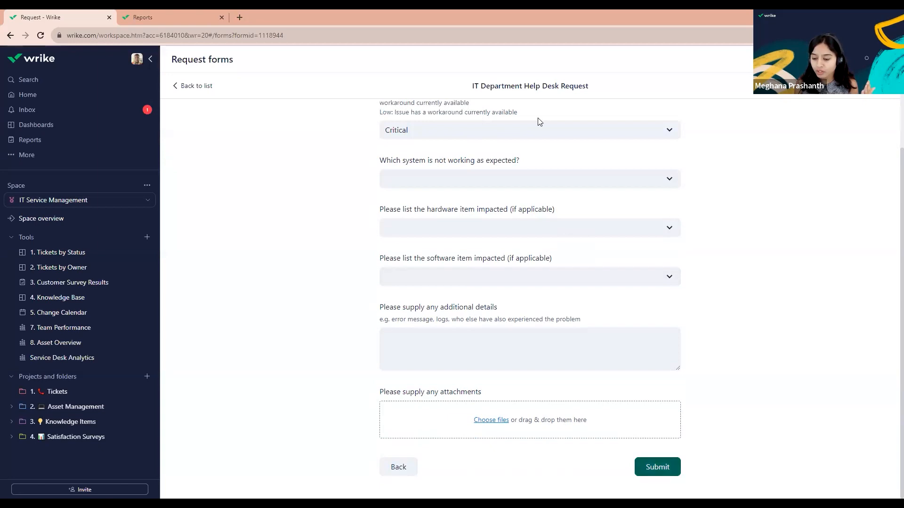
left_click(645, 475)
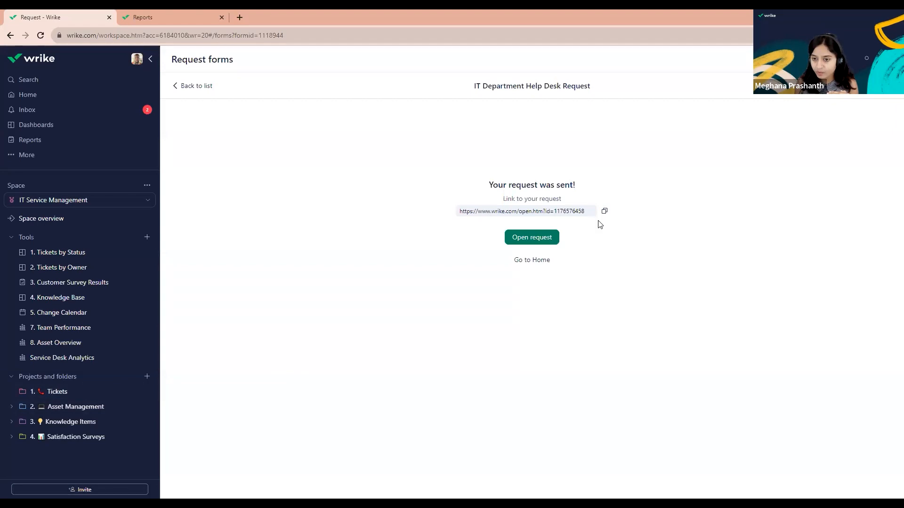
- Open the last Bluescreen error ticket in the Unassigned column of the Tickets queue and examine the Automation Bot's comment
left_click(67, 396)
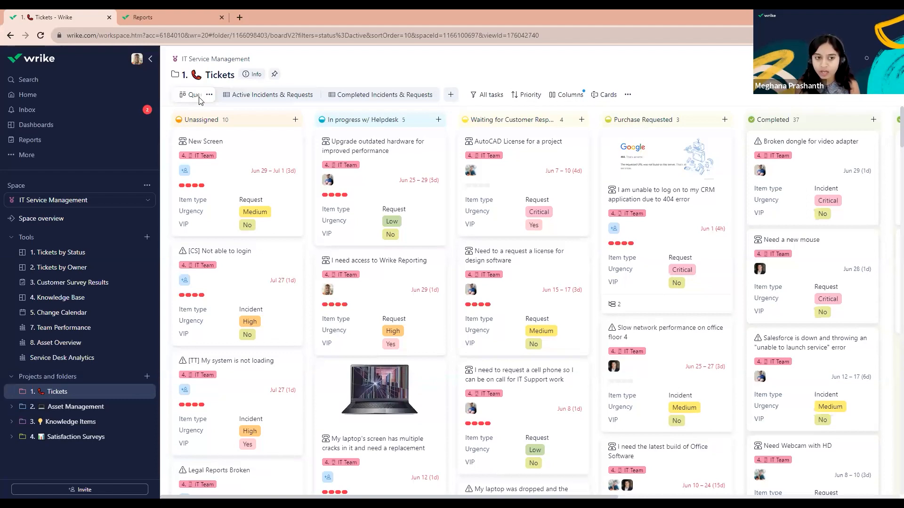
scroll(222, 369, "down", 5)
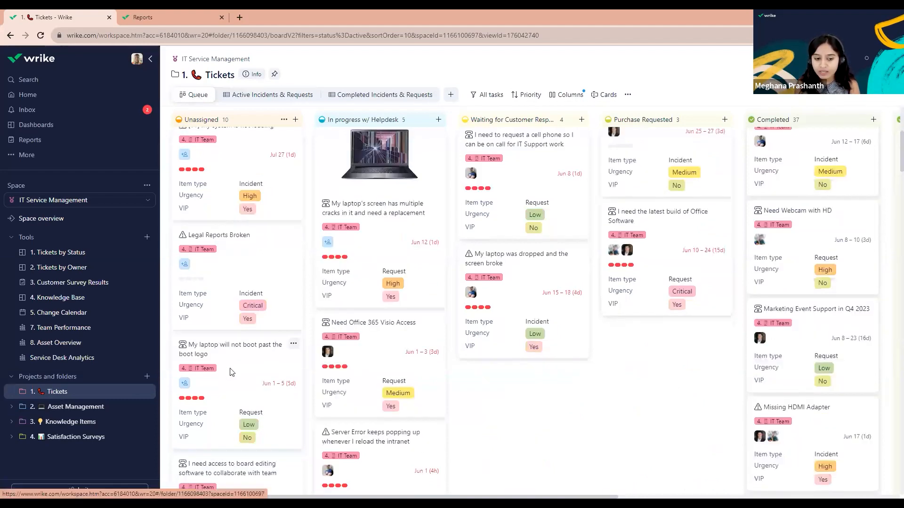
scroll(249, 348, "down", 12)
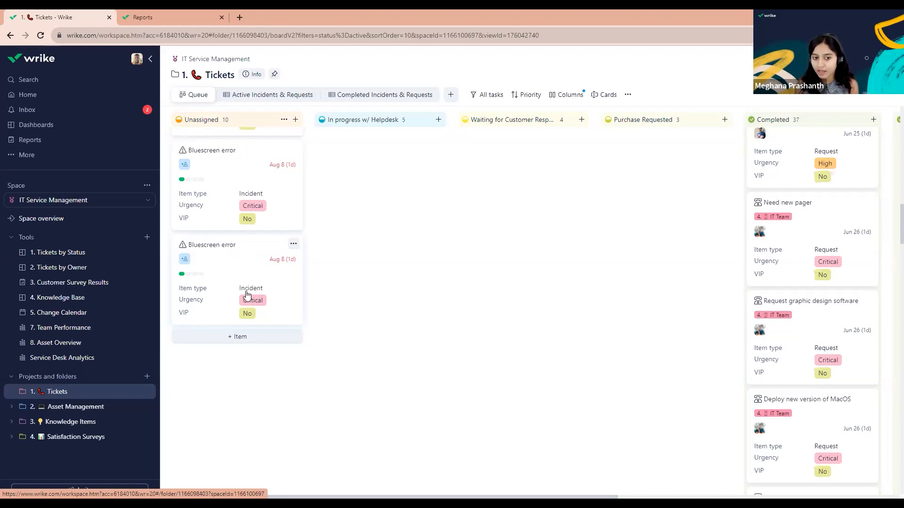
left_click(277, 268)
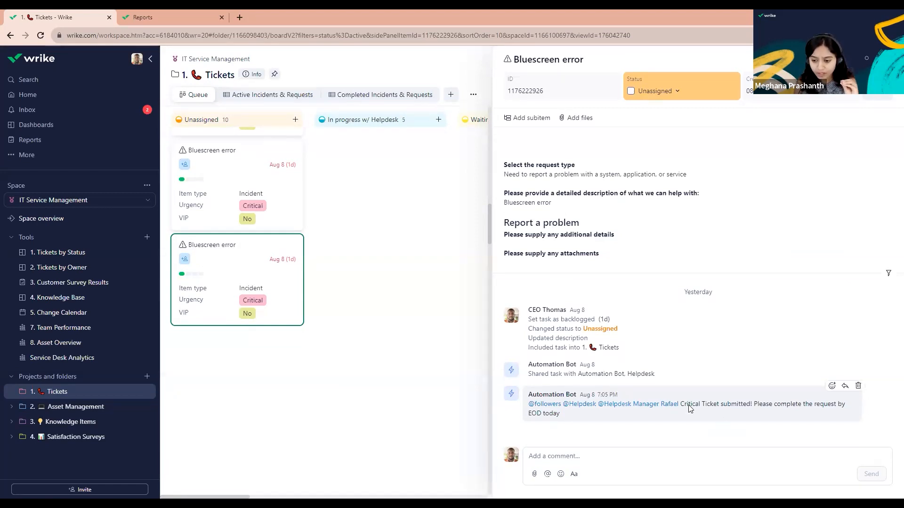
left_click_drag(680, 405, 688, 405)
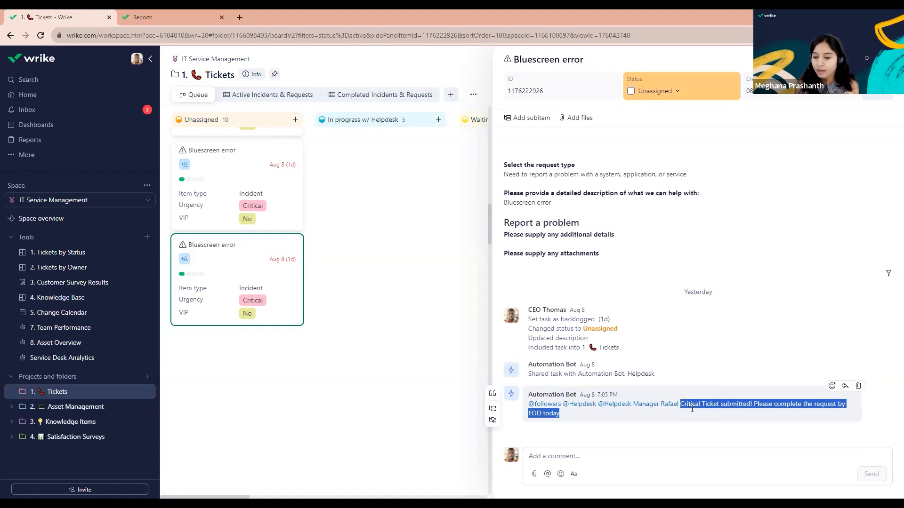
left_click(692, 408)
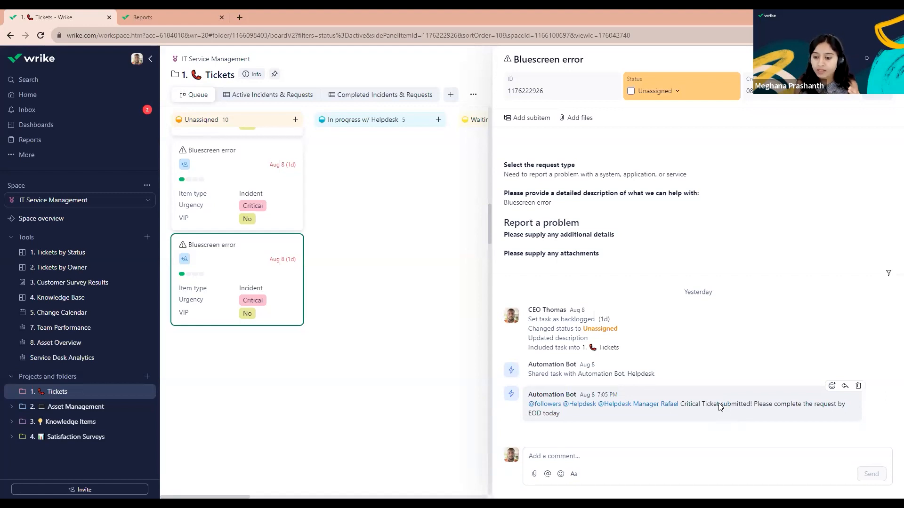
triple_click(681, 408)
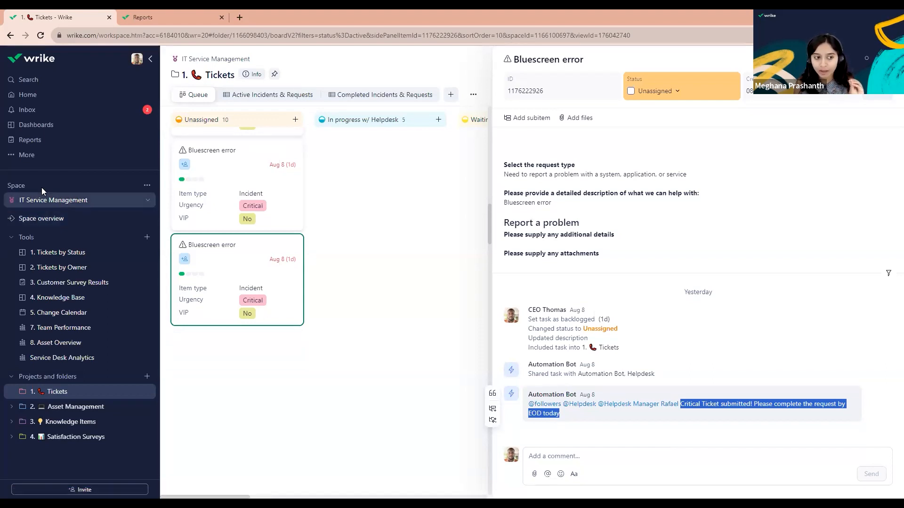
- Open the automation rules in the IT Service Management space's settings
left_click(36, 225)
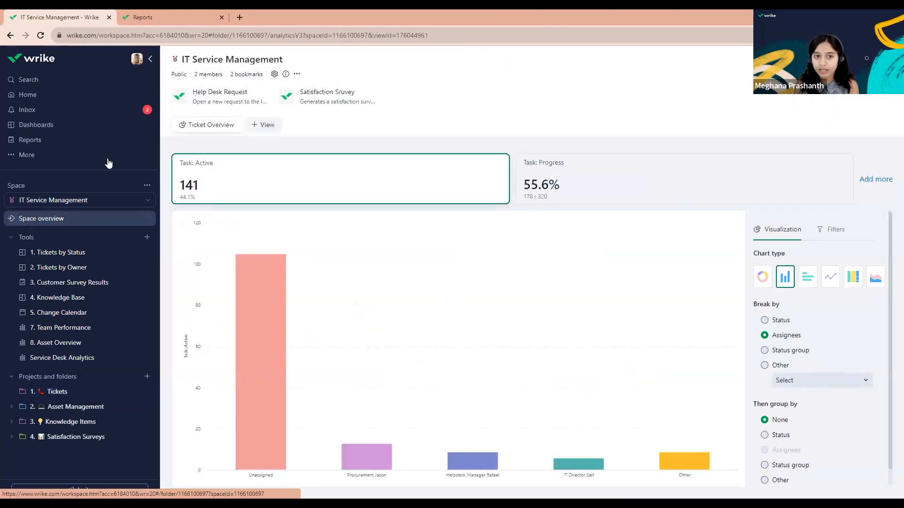
left_click(274, 74)
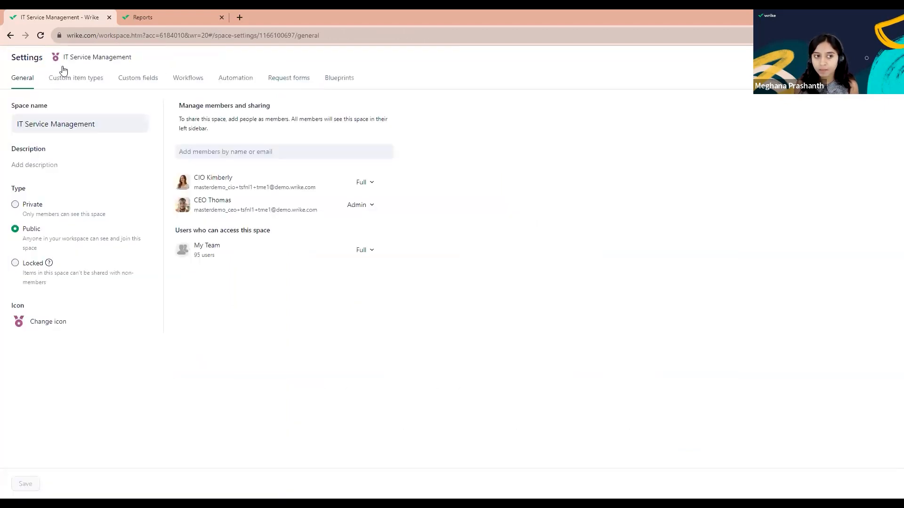
left_click(234, 80)
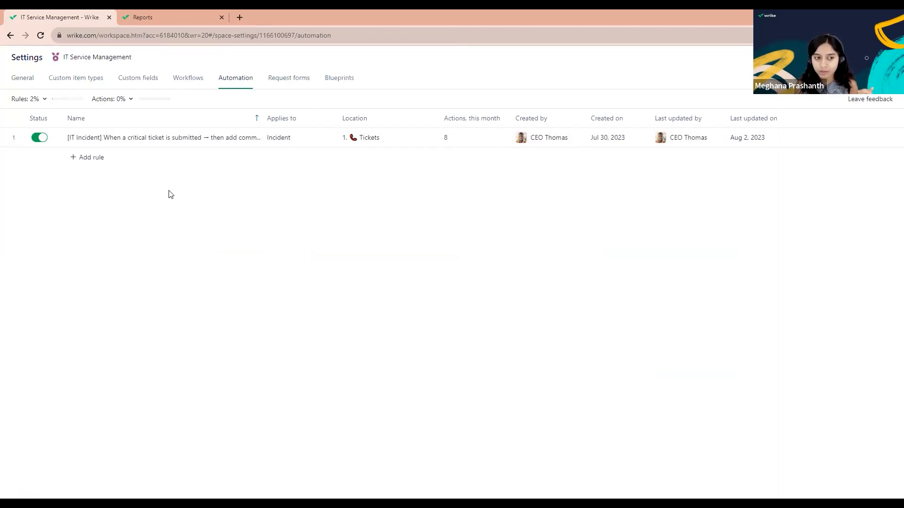
- Start a new automation rule that applies to the Incident item type in the specific location 1. Tickets
left_click(92, 157)
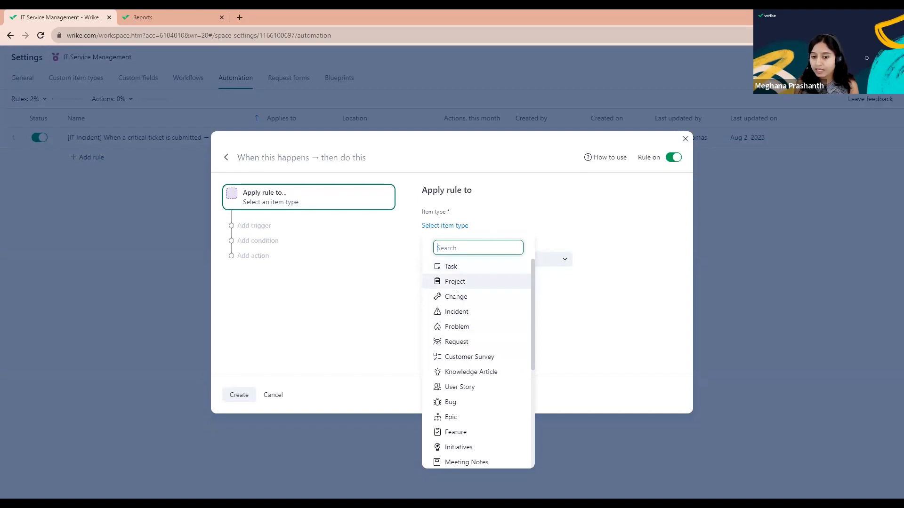
left_click(451, 315)
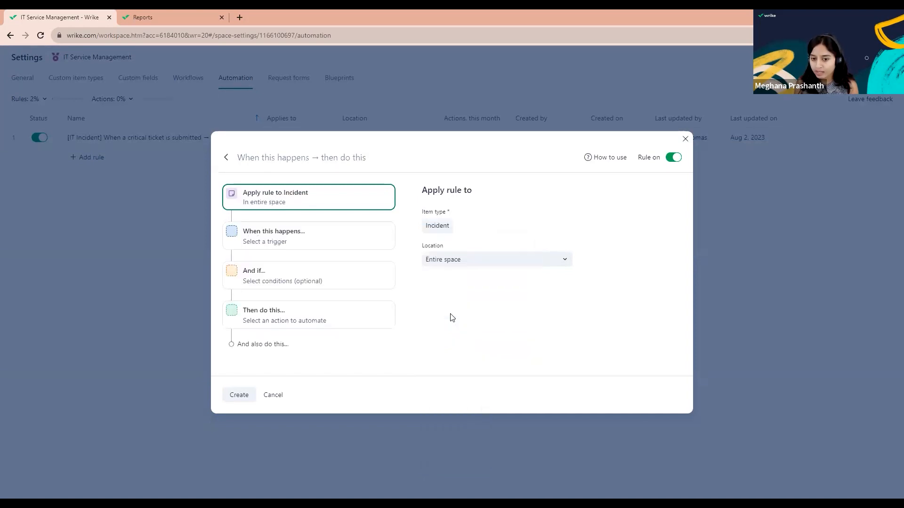
left_click(453, 267)
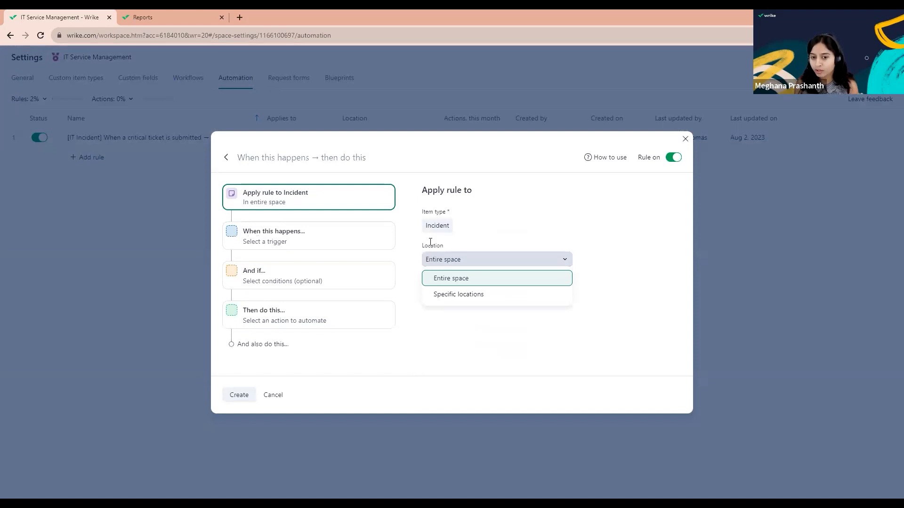
left_click(444, 295)
left_click(445, 279)
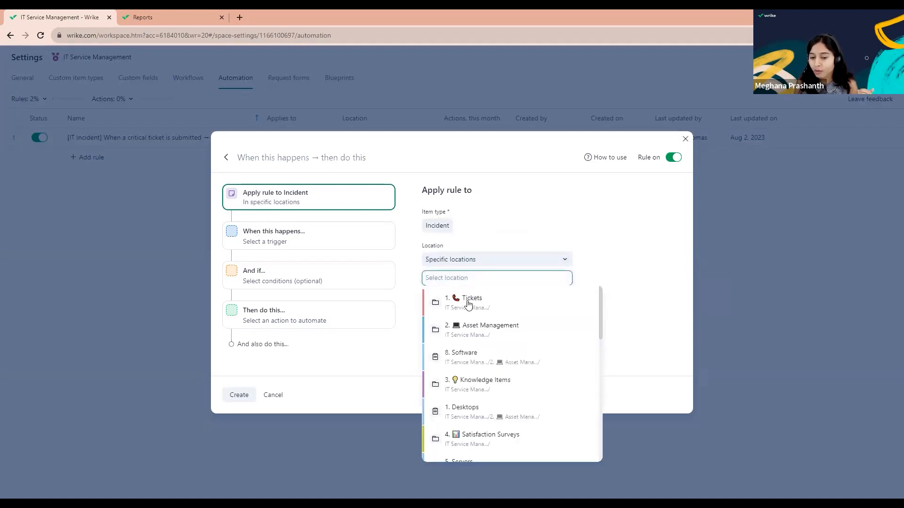
left_click(467, 304)
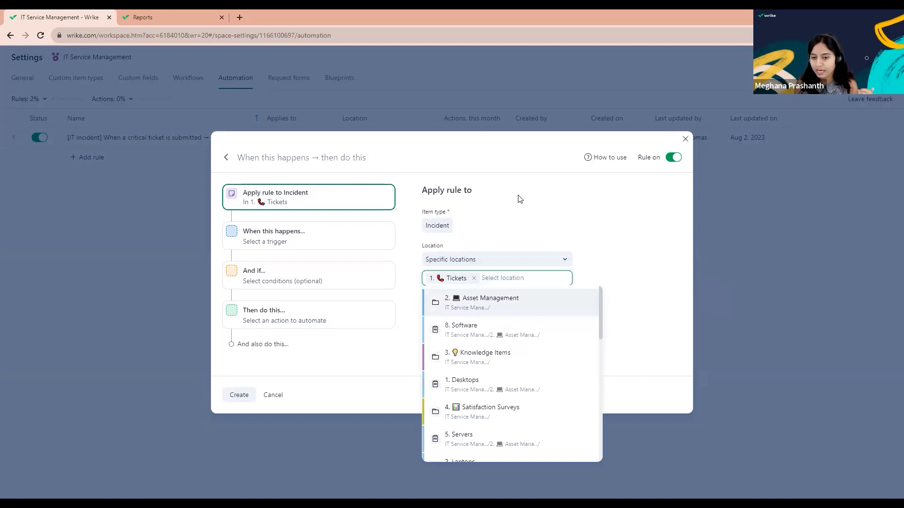
left_click(519, 199)
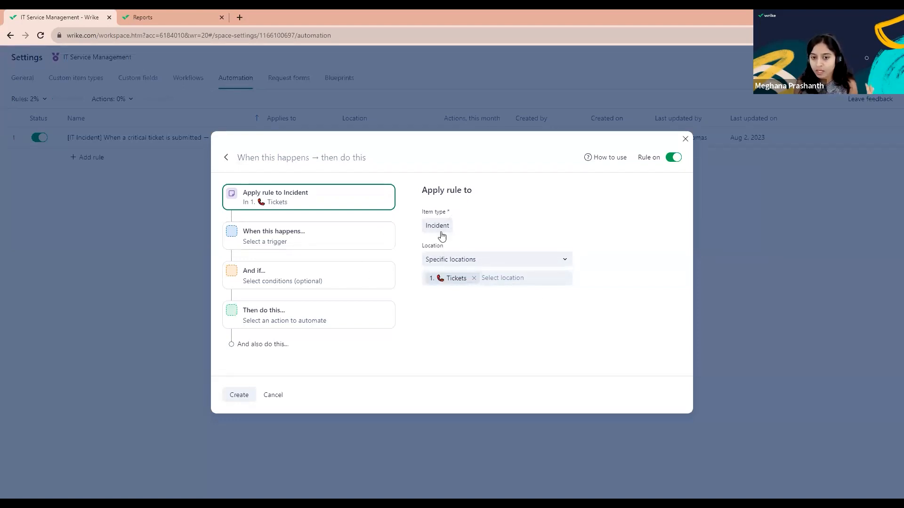
mouse_move(439, 224)
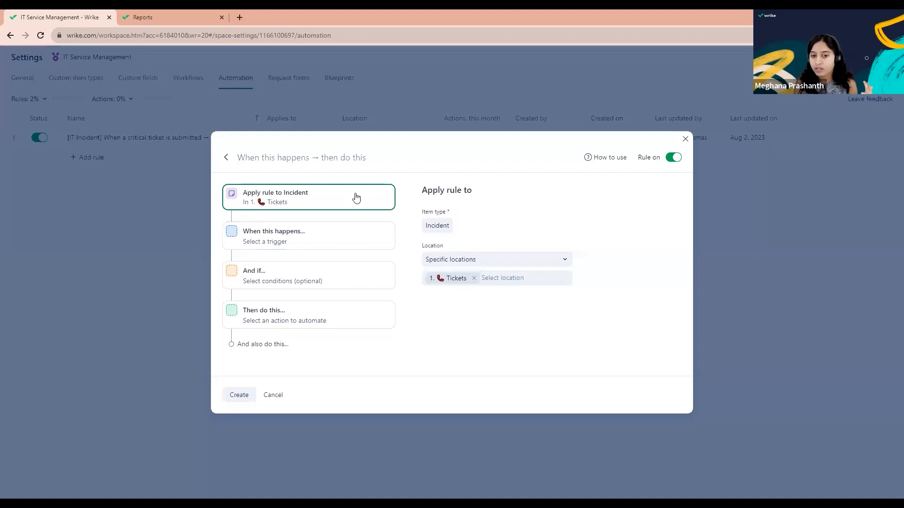
- Set the rule's trigger to New item created and recheck which items the rule applies to
left_click(322, 239)
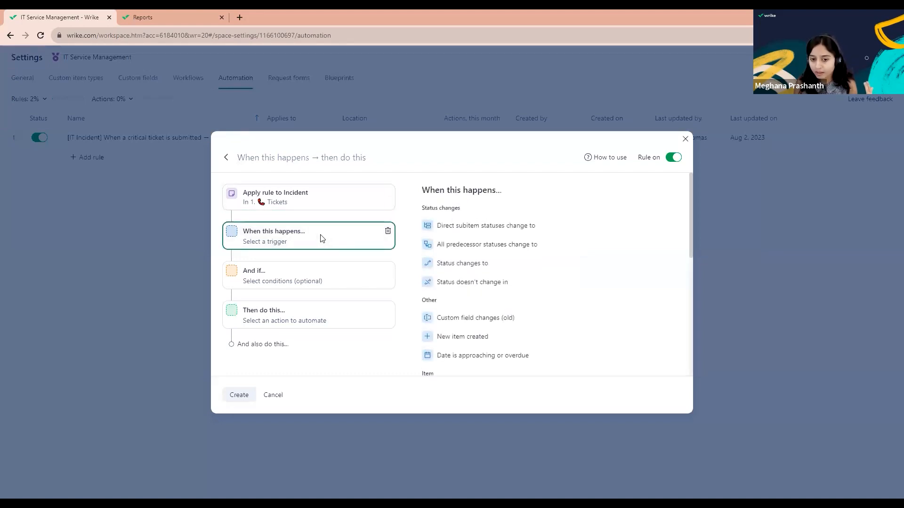
left_click(461, 341)
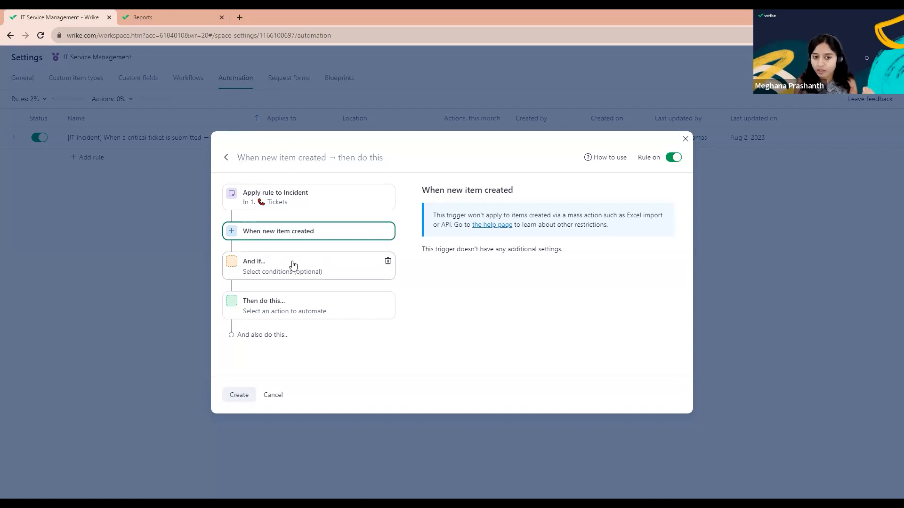
left_click(310, 203)
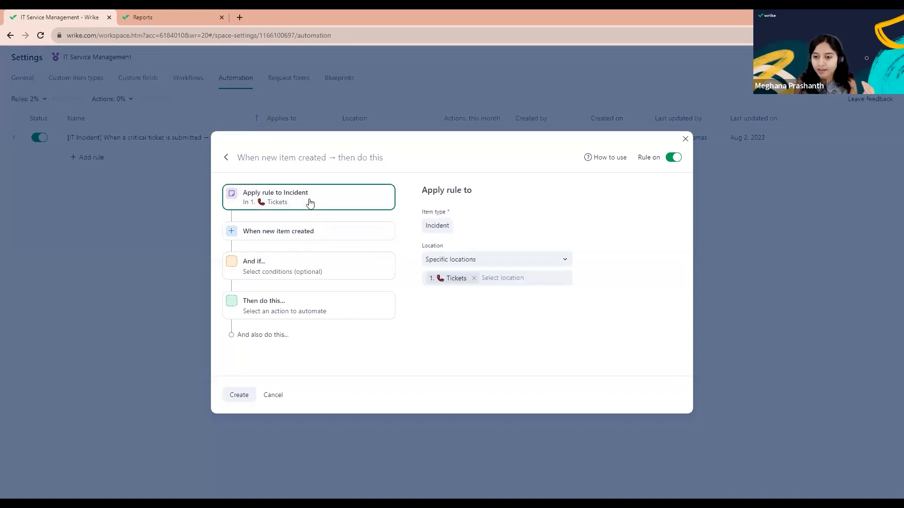
- Add a condition on the Urgency custom field so the rule applies only to Critical items
left_click(296, 268)
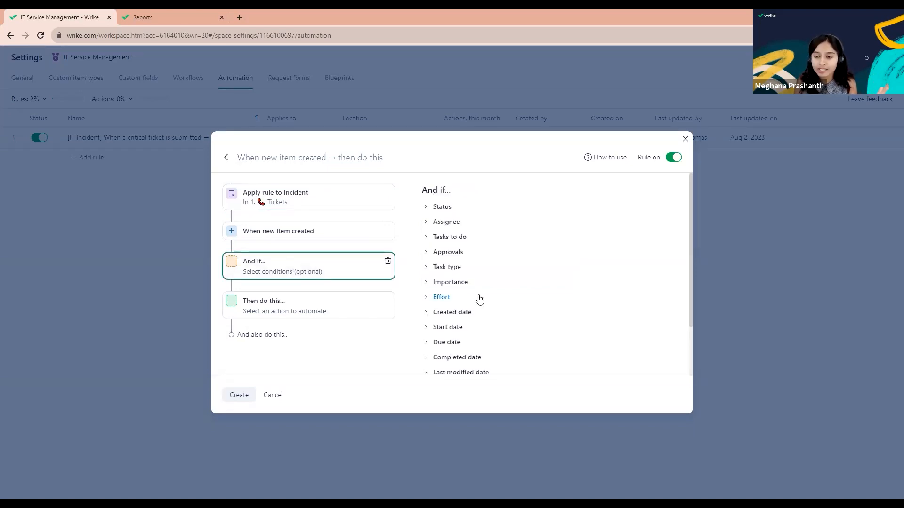
scroll(480, 300, "down", 3)
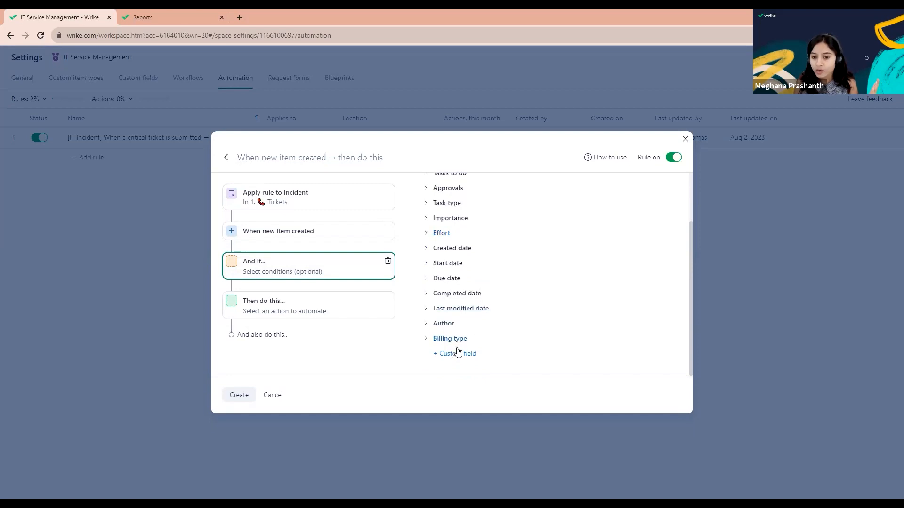
left_click(451, 356)
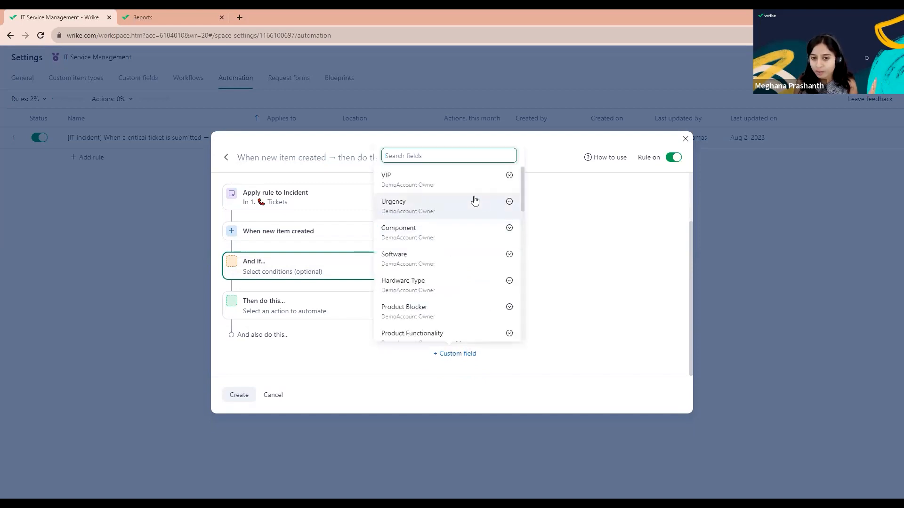
left_click(438, 208)
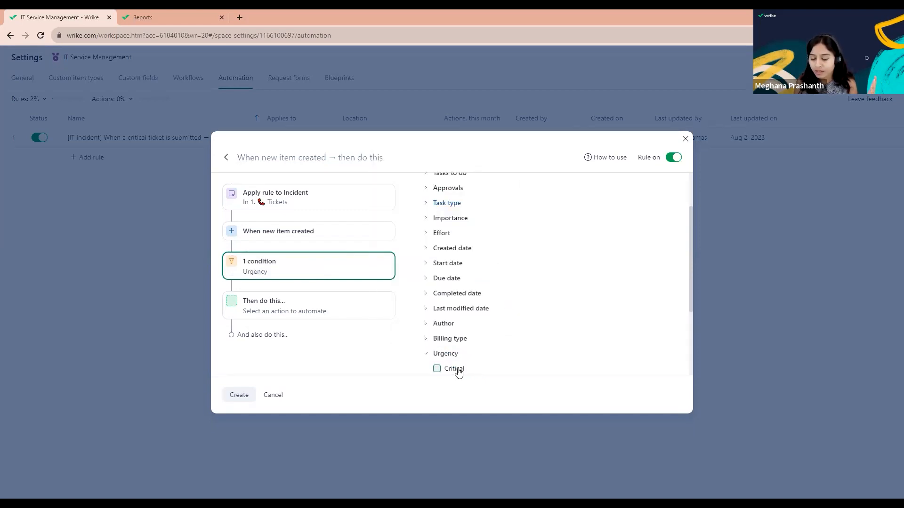
left_click(459, 373)
scroll(493, 317, "down", 2)
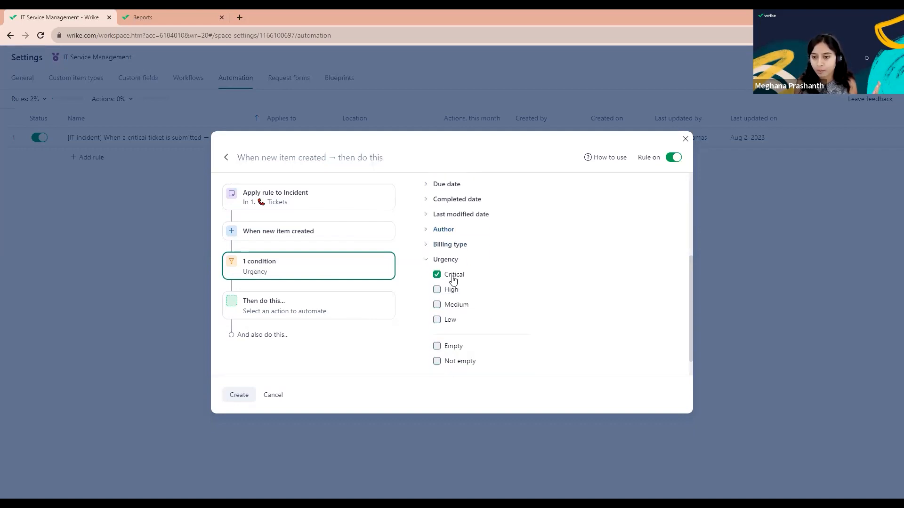
- Set the rule's action to Add comment or mention with the comment "Please complete EOD"
left_click(261, 314)
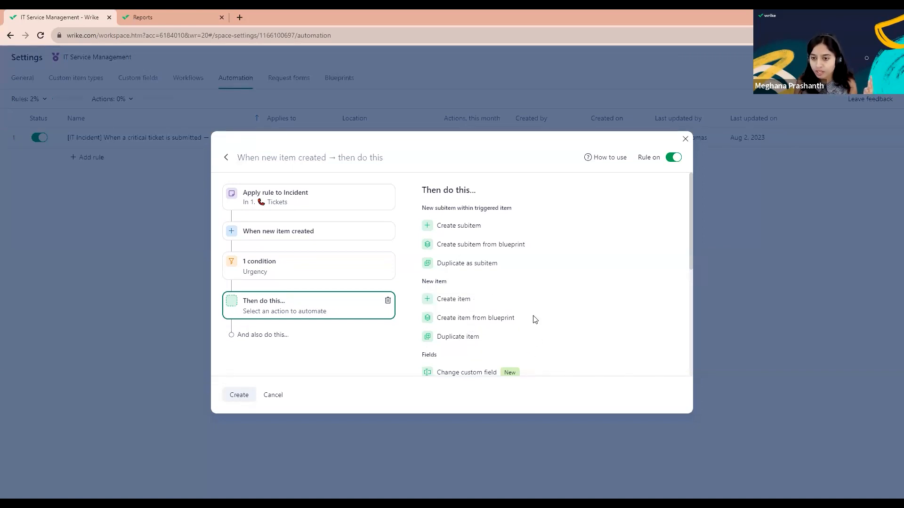
scroll(535, 319, "down", 4)
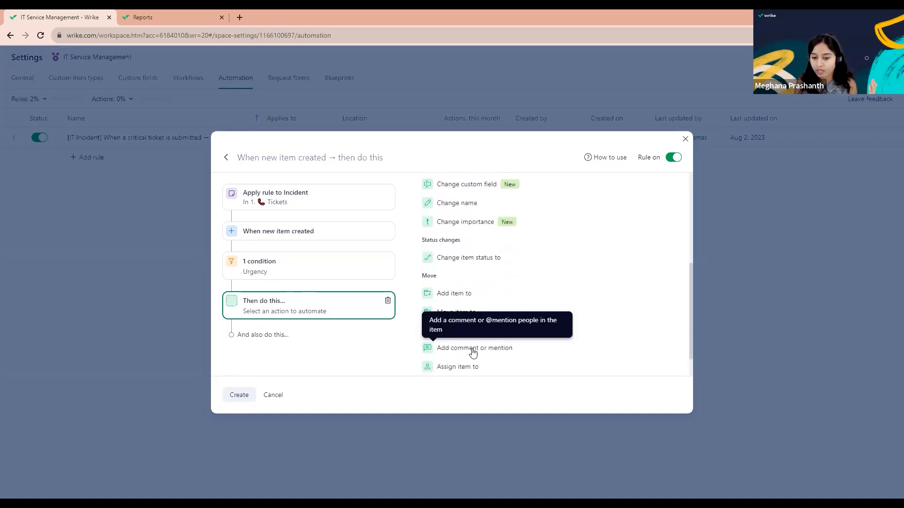
left_click(473, 350)
left_click(470, 240)
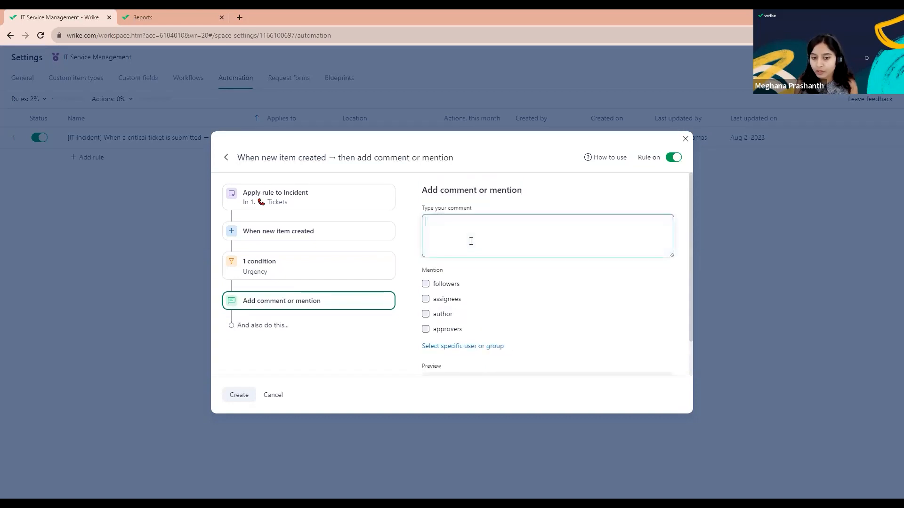
type("Please cp.")
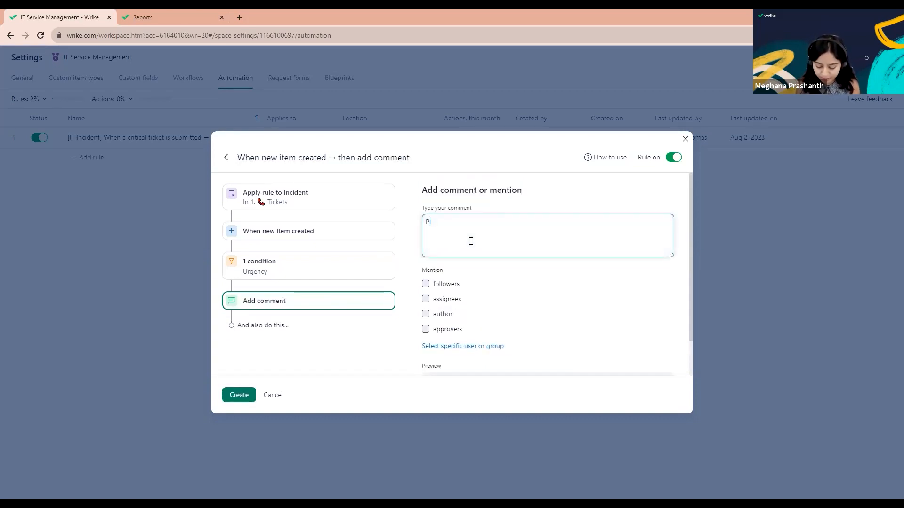
key("BackSpace")
key("BackSpace")
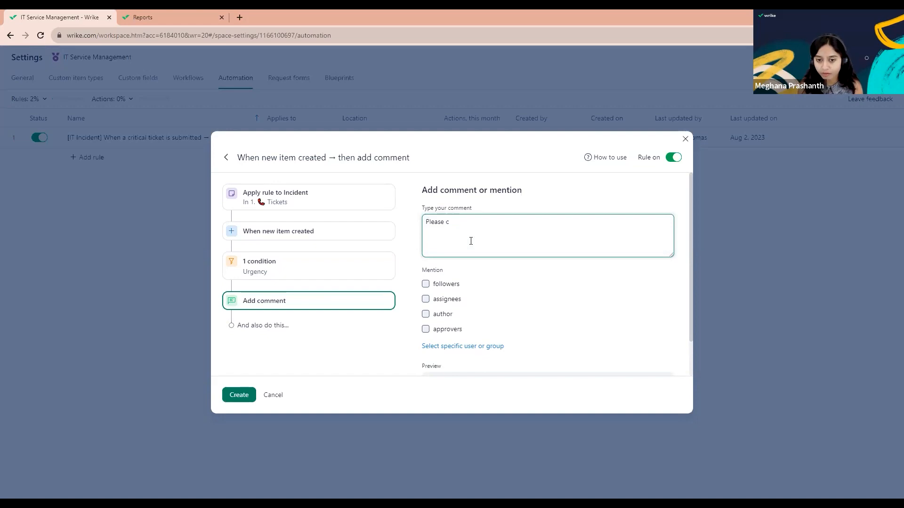
type("complet")
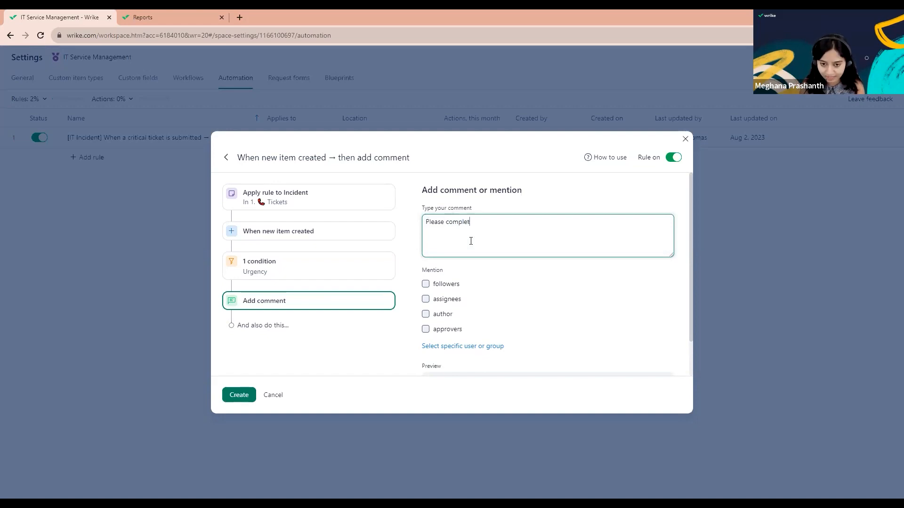
type("e EOD")
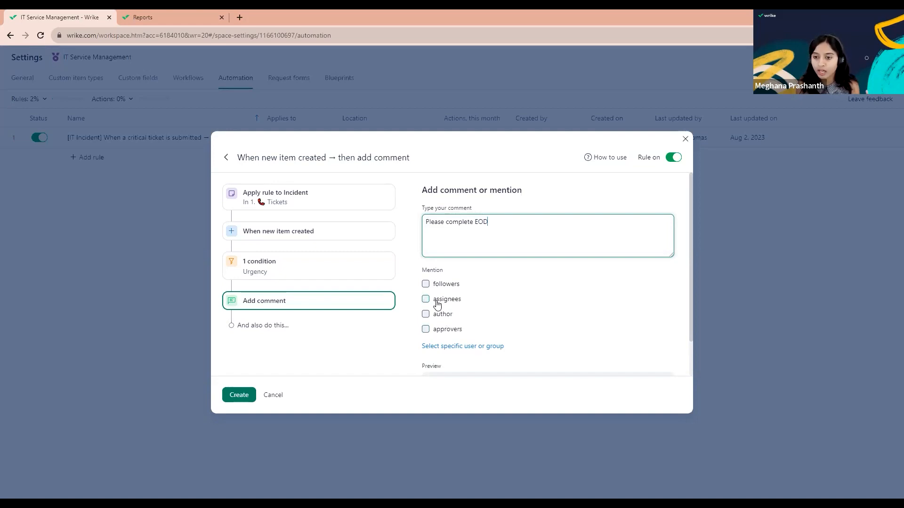
- Mention the Helpdesk group and the Helpdesk Manager in the automated comment
left_click(469, 347)
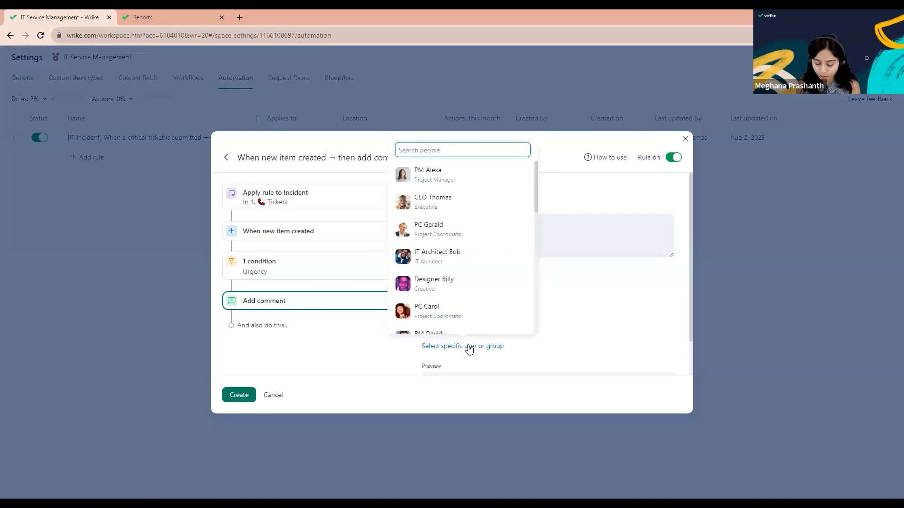
type("help")
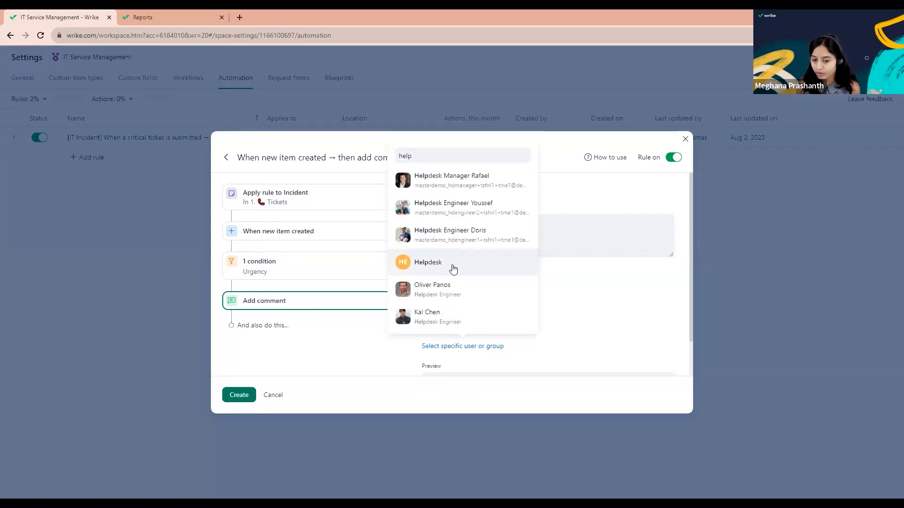
left_click(453, 265)
left_click(480, 348)
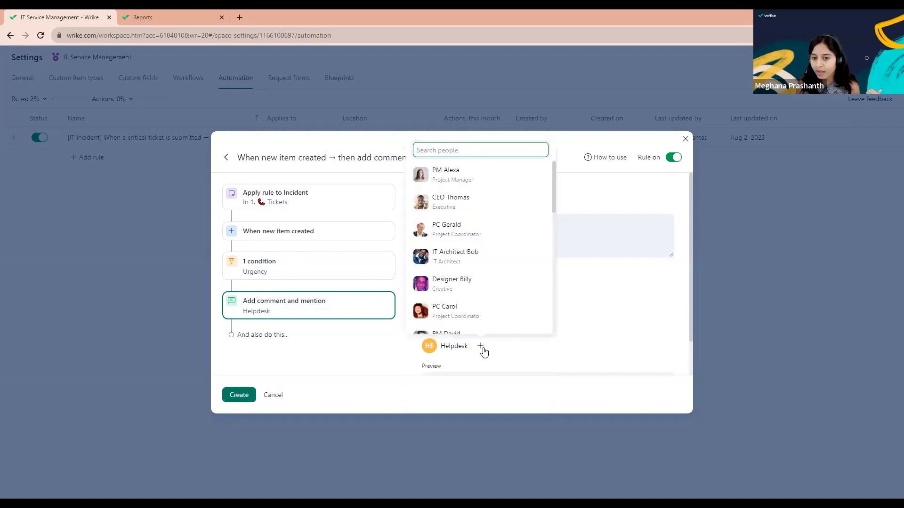
type("help")
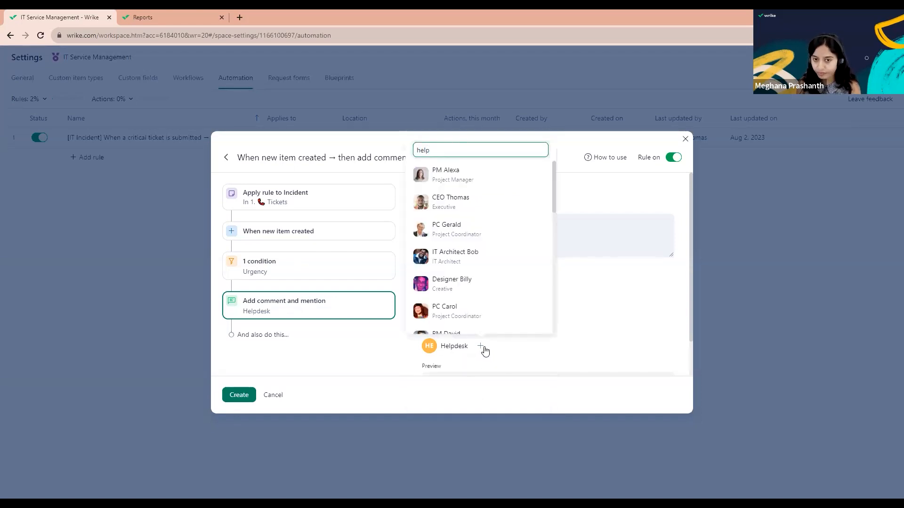
left_click(502, 209)
scroll(509, 331, "down", 2)
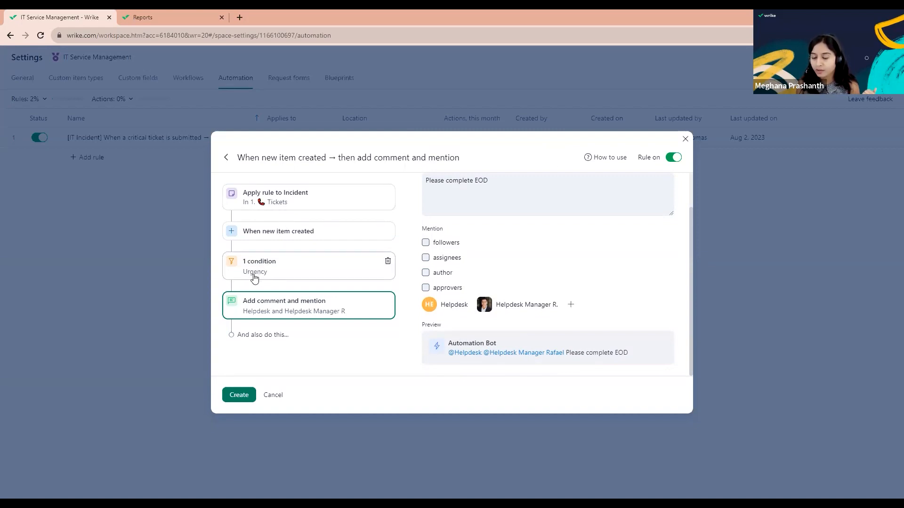
- Discard the new automation rule without creating it
left_click(239, 398)
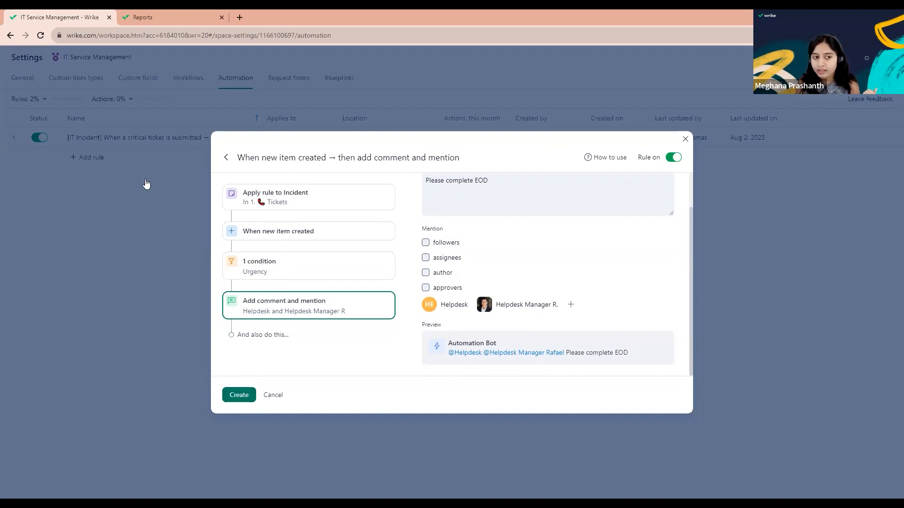
left_click(139, 141)
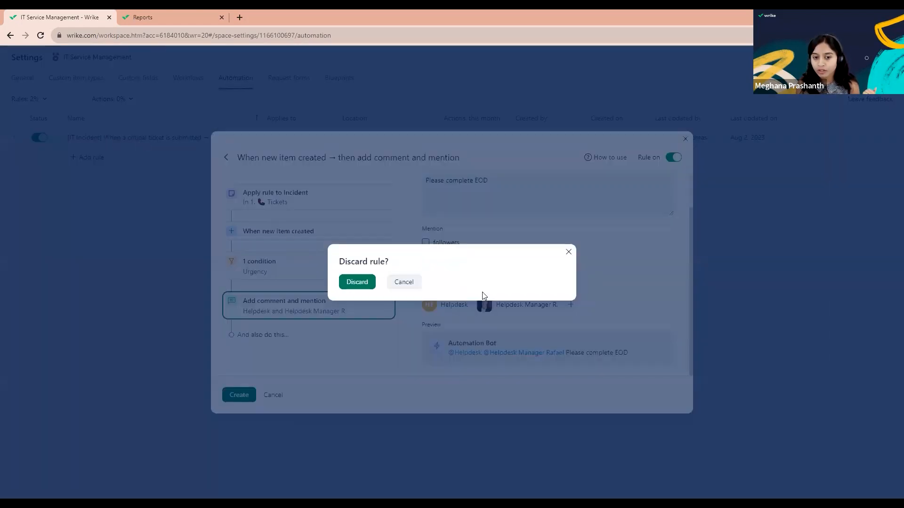
left_click(357, 281)
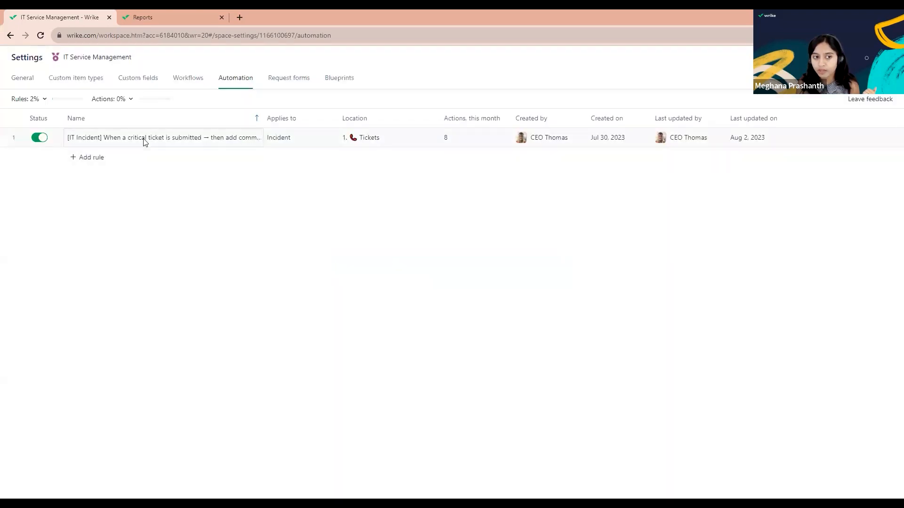
- Open the existing [IT Incident] critical ticket rule and examine its trigger
left_click(143, 141)
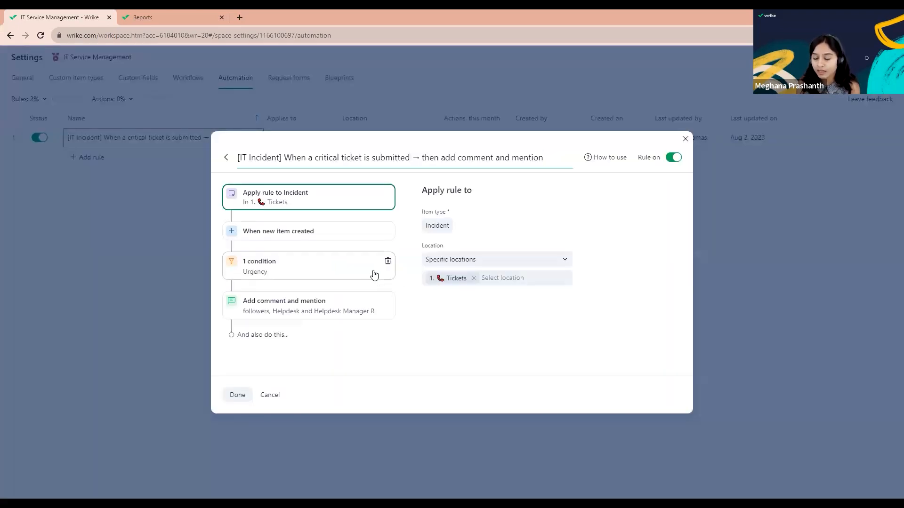
left_click(314, 235)
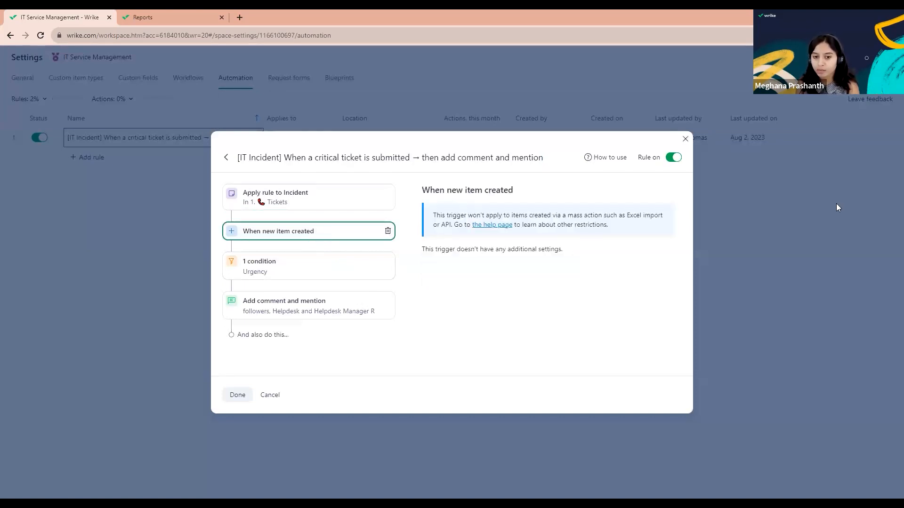
- Remove the critical ticket rule's trigger to browse the alternative triggers, then close the rule without saving and leave the space settings
left_click(387, 230)
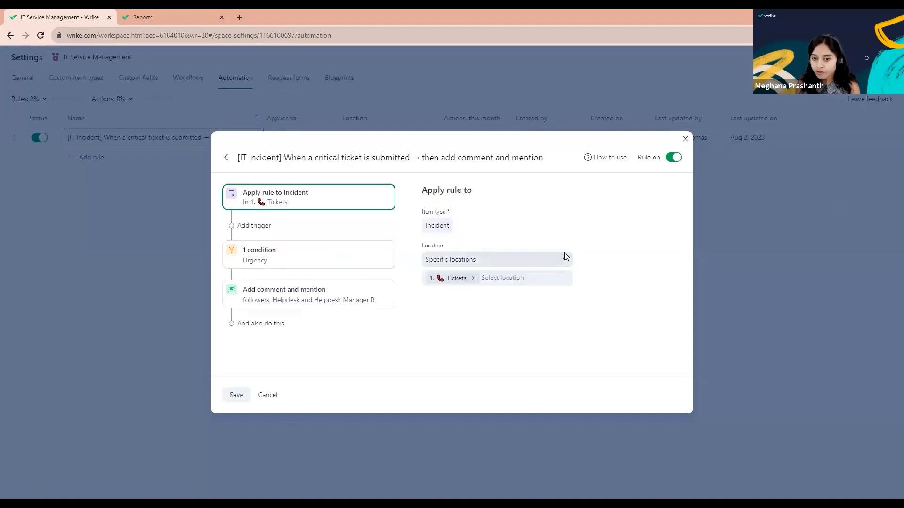
left_click(254, 228)
scroll(560, 310, "down", 1)
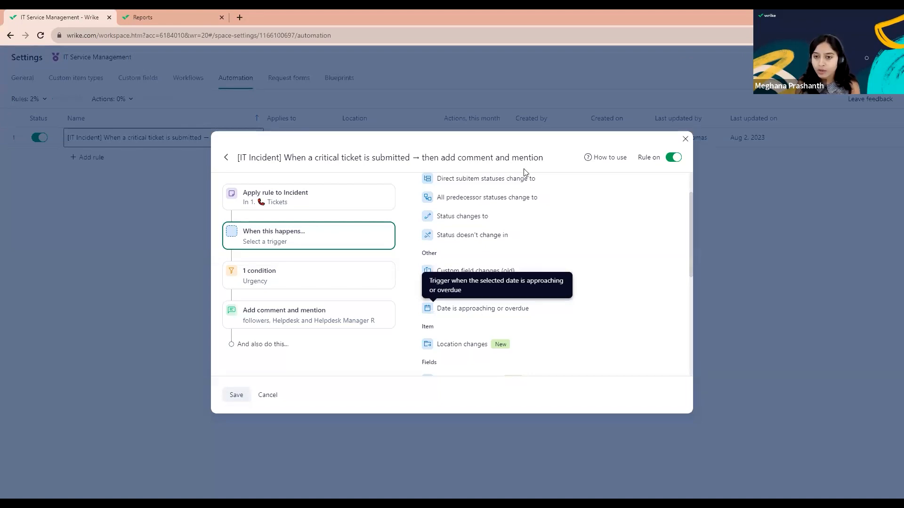
left_click(685, 140)
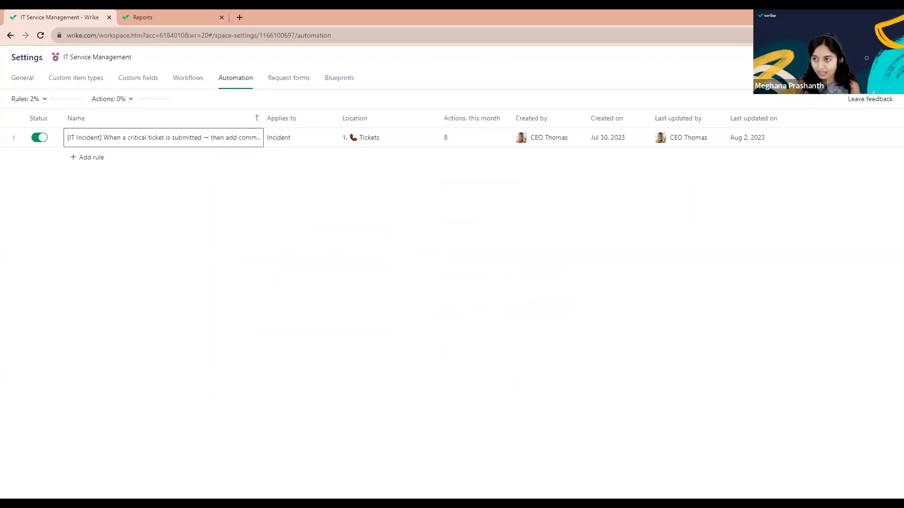
left_click(887, 58)
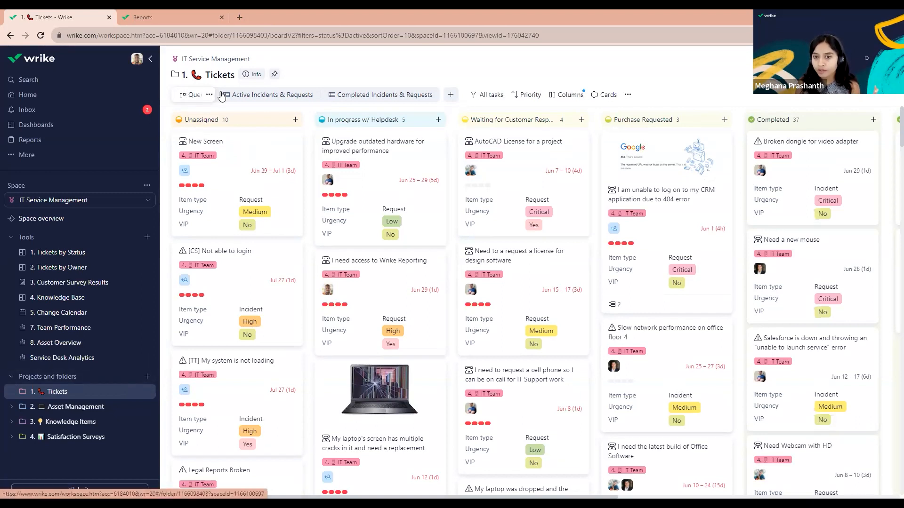
- Filter the Tickets Queue board to My active tasks and duplicate the view as a personal view named "My Queue"
left_click(476, 99)
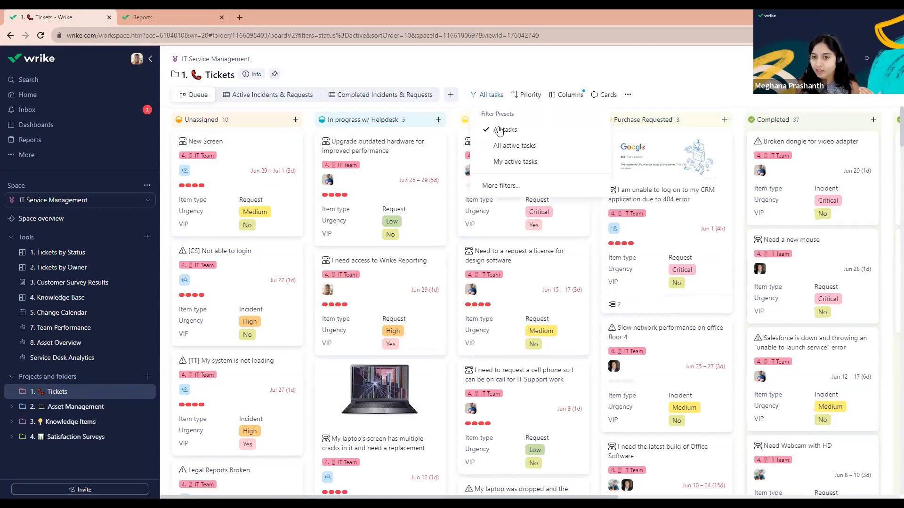
left_click(505, 162)
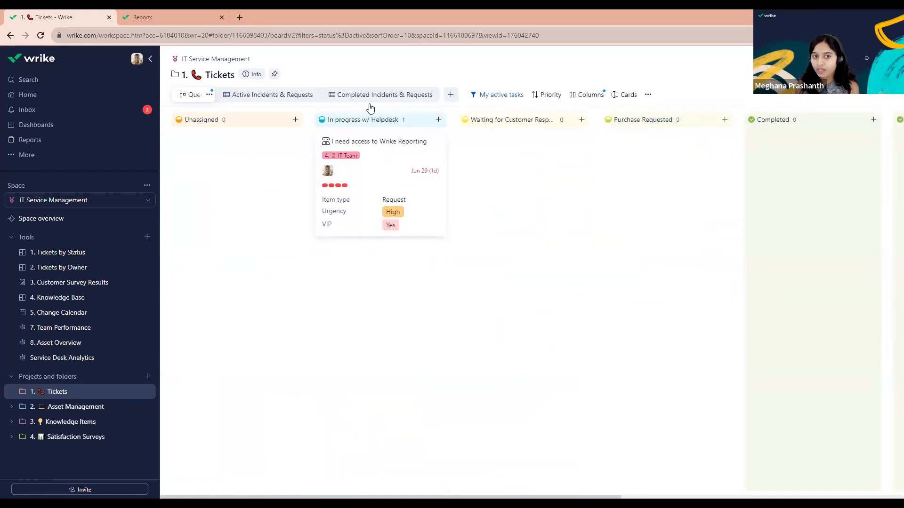
left_click(210, 97)
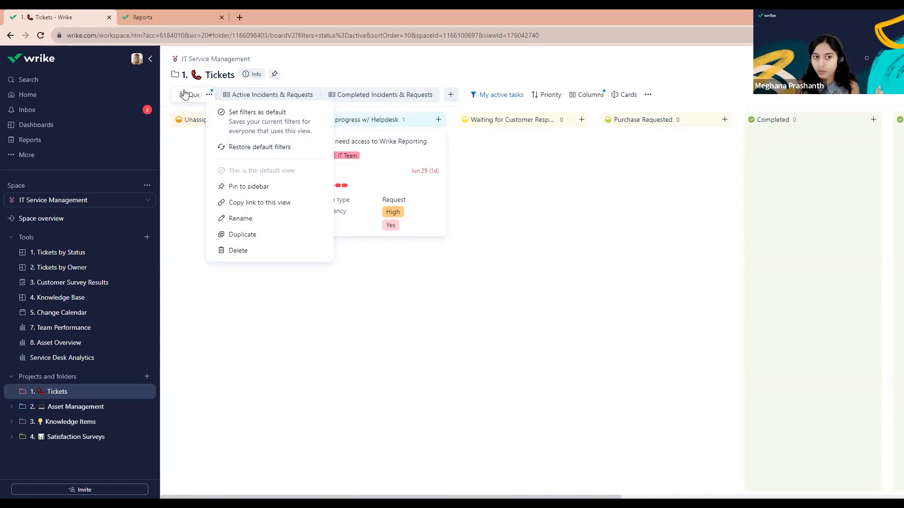
left_click(235, 235)
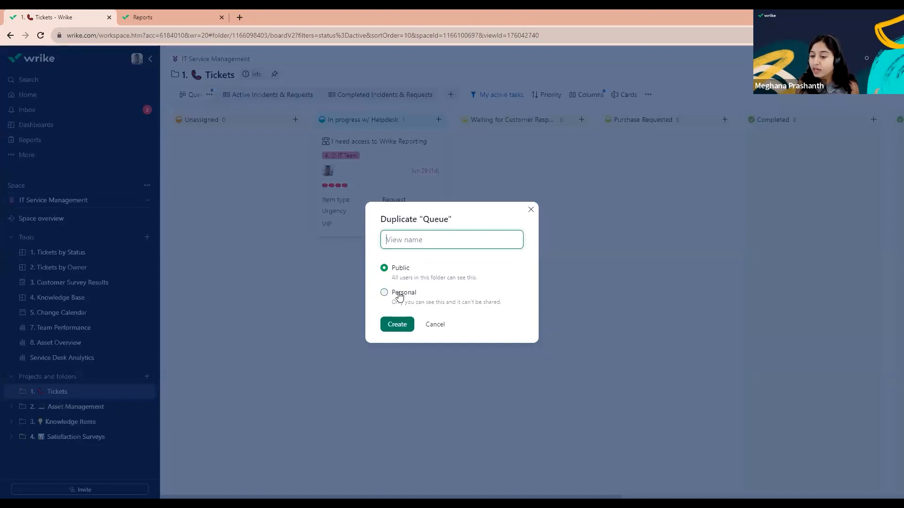
left_click(399, 294)
left_click(417, 240)
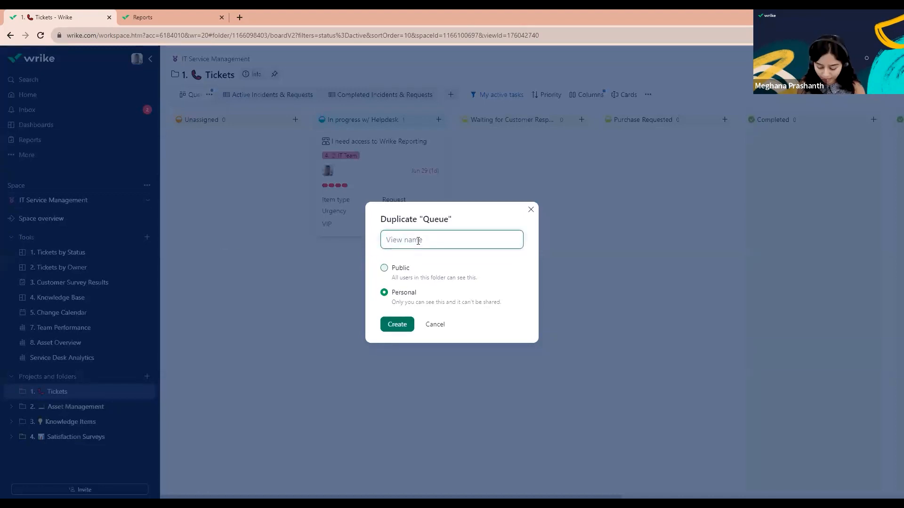
type("My Qu")
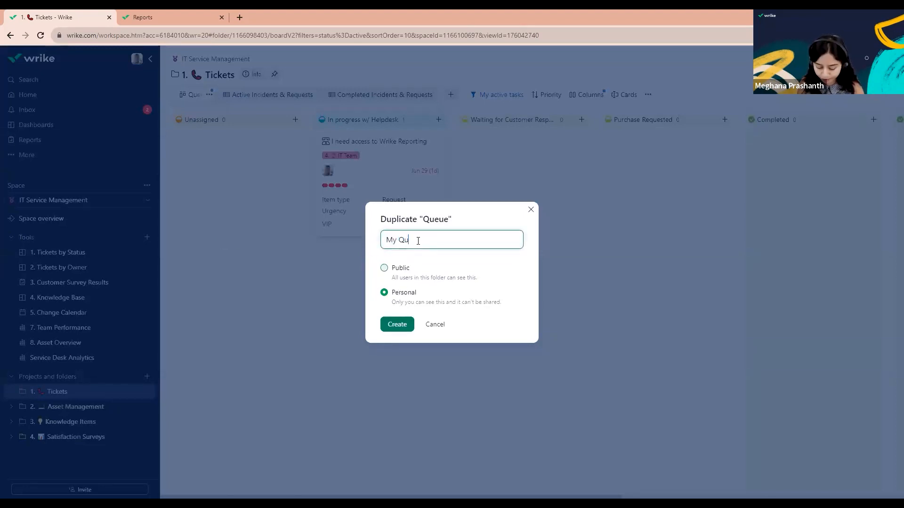
type("eue")
left_click(409, 324)
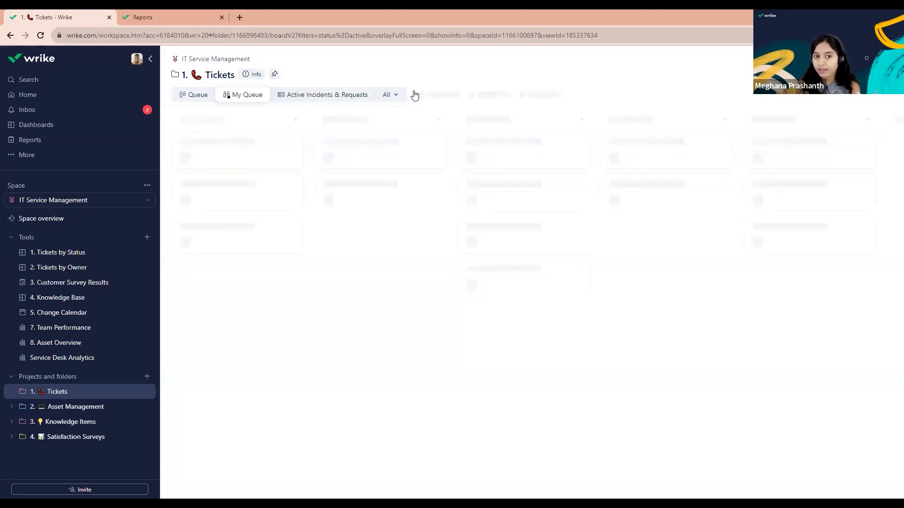
- Browse the view types that can be added to the Tickets folder, and open the Active Incidents & Requests view
left_click(412, 95)
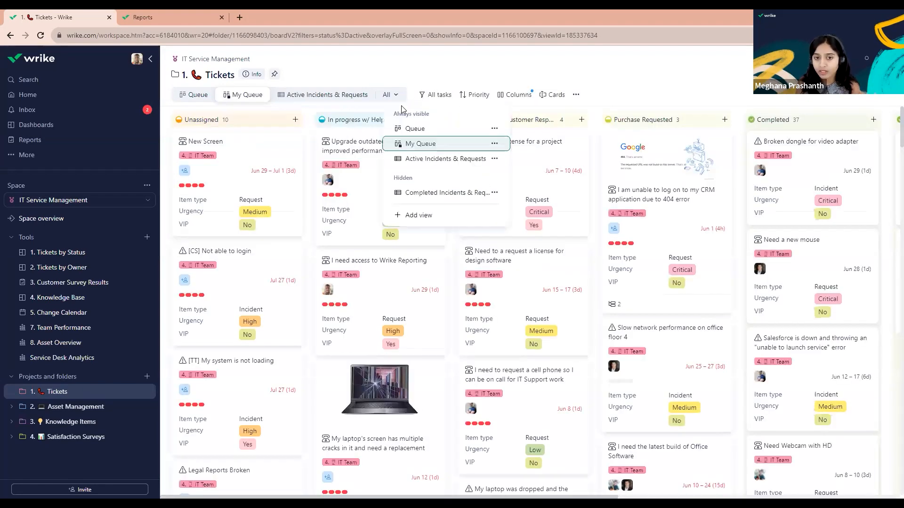
left_click(414, 215)
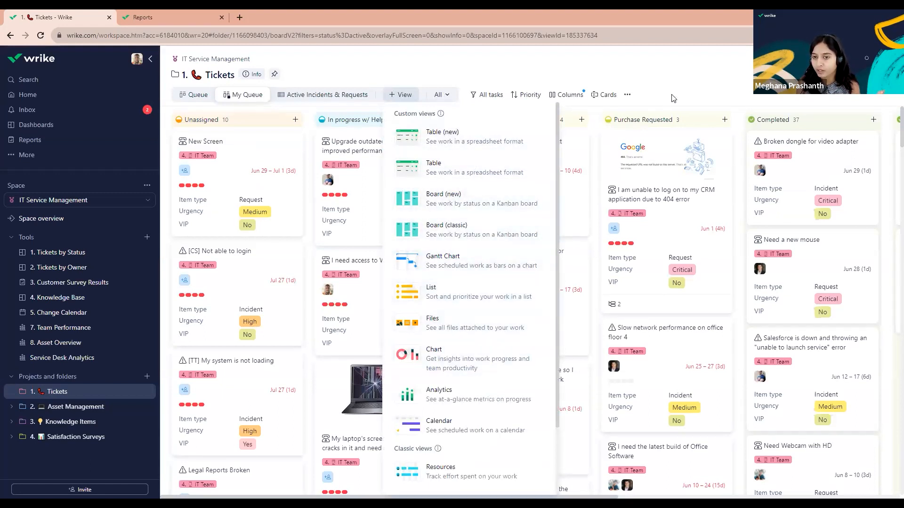
left_click(315, 99)
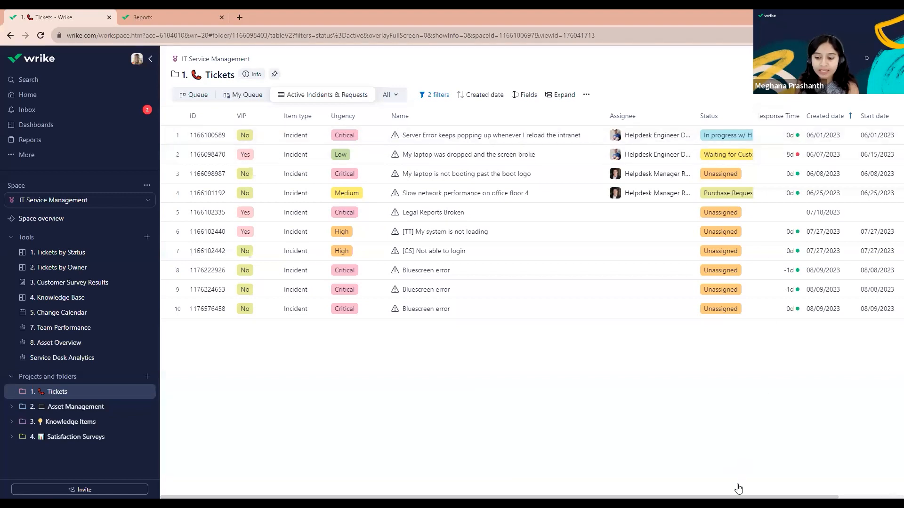
- Start a new Formula custom field in the Active Incidents & Requests table and discard it without creating it
left_click_drag(738, 488, 813, 487)
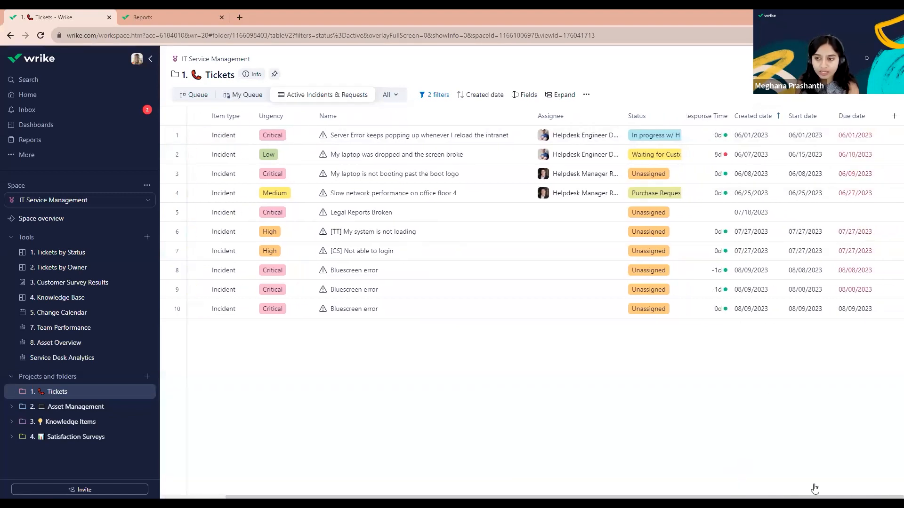
left_click(891, 120)
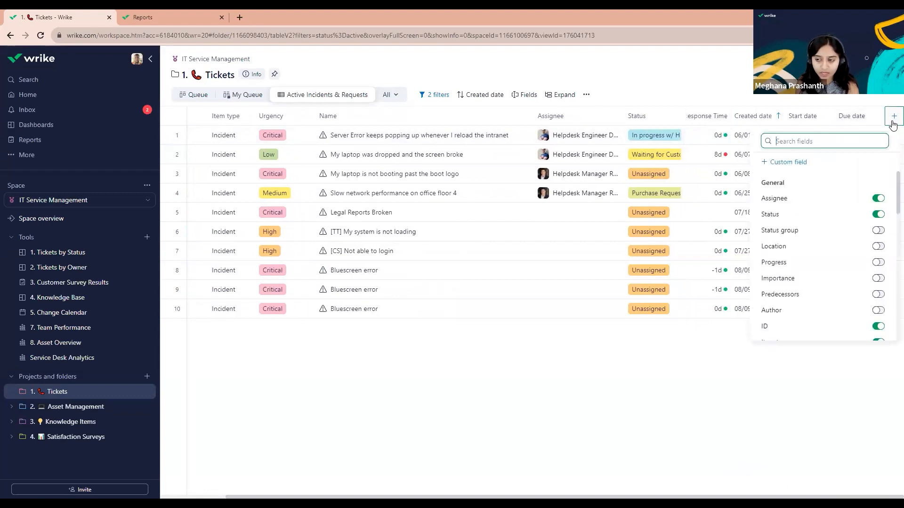
left_click(781, 167)
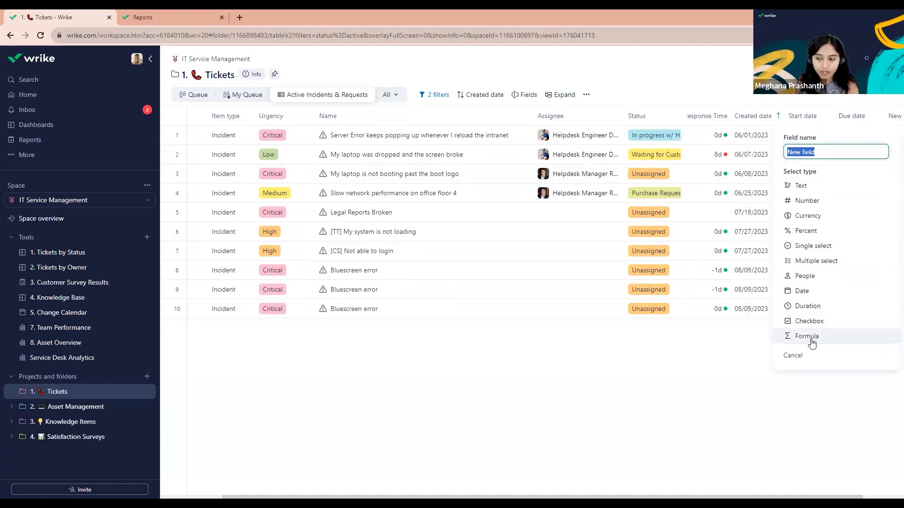
left_click(809, 336)
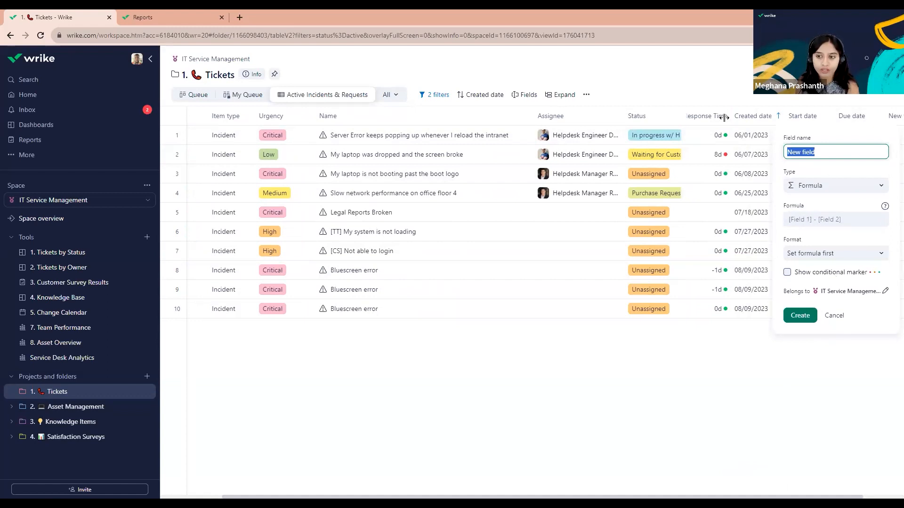
left_click(839, 316)
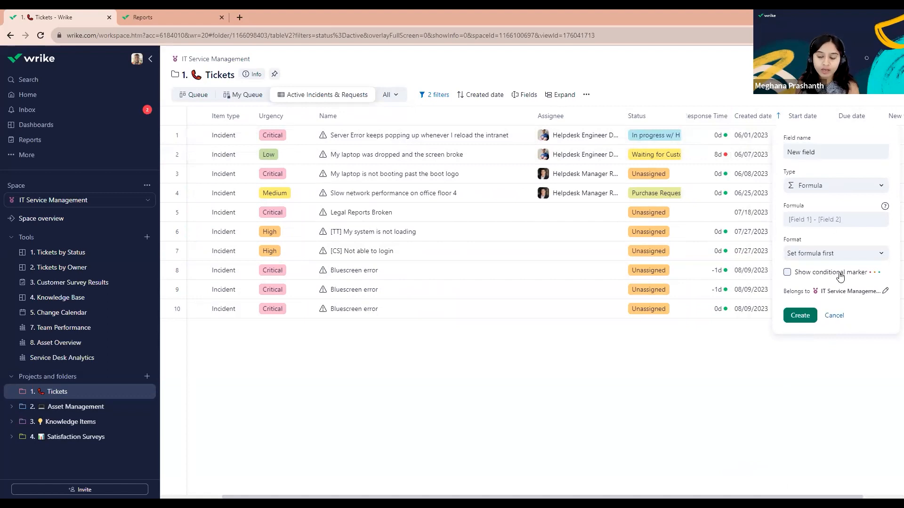
left_click(833, 316)
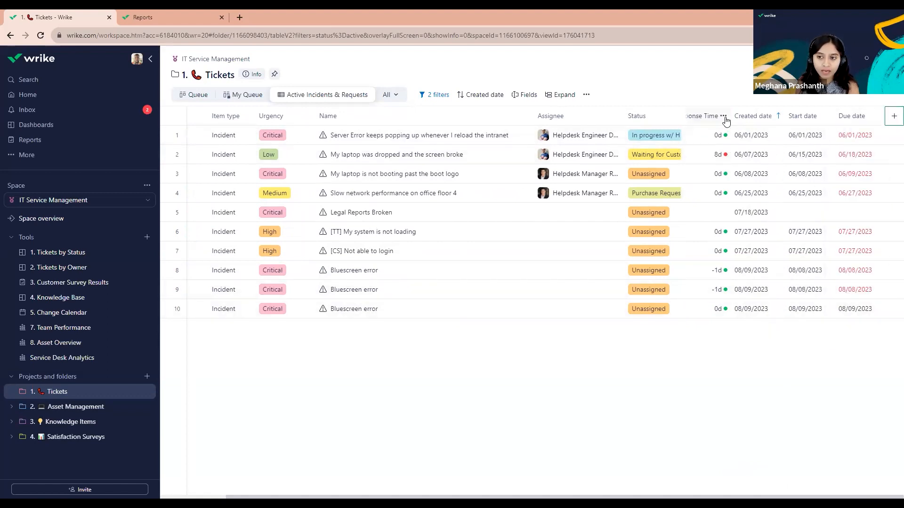
- Examine the Response Time field's formula and conditional marker rules, and close its settings without changes
left_click(723, 116)
left_click(720, 135)
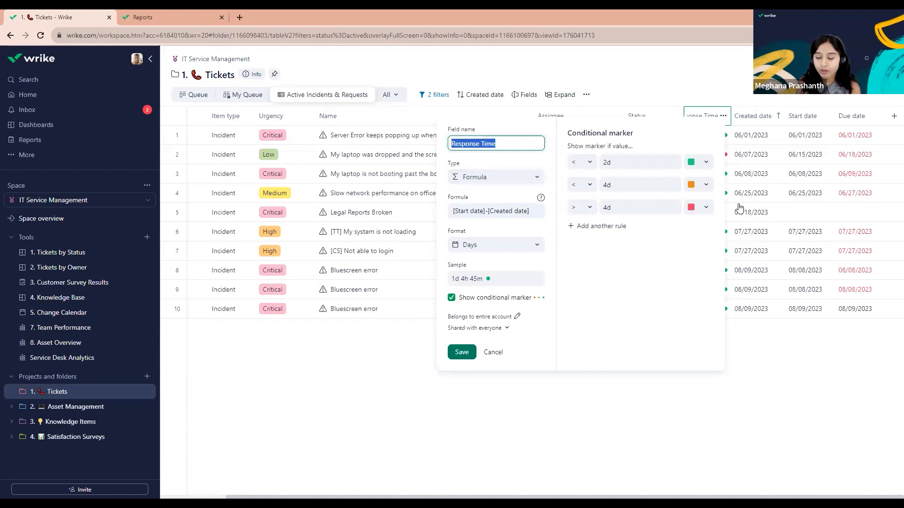
left_click(489, 357)
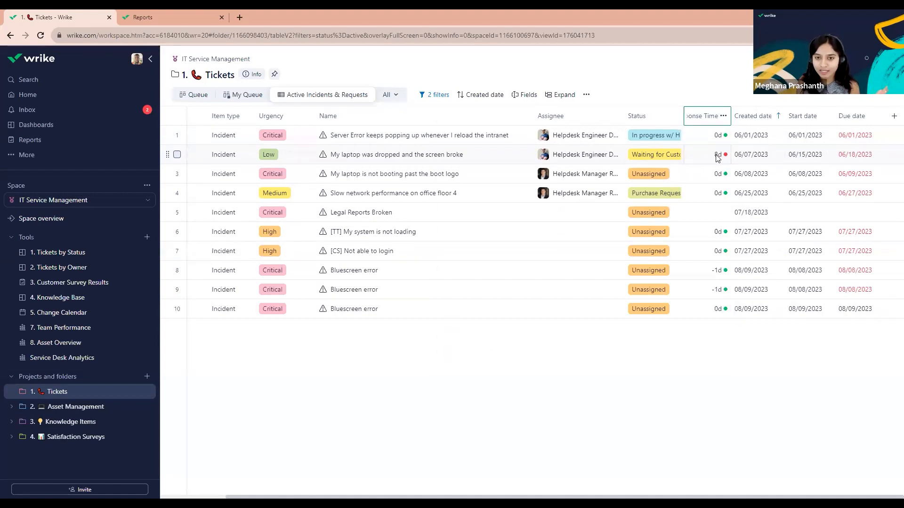
- Open the Completed Incidents & Requests view and examine the Resolution Time field's formula and conditional markers
left_click(382, 99)
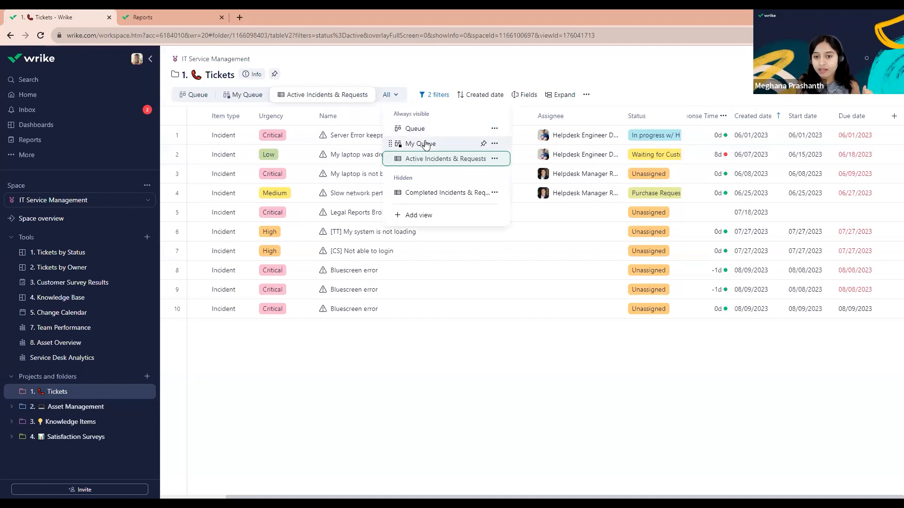
left_click(424, 194)
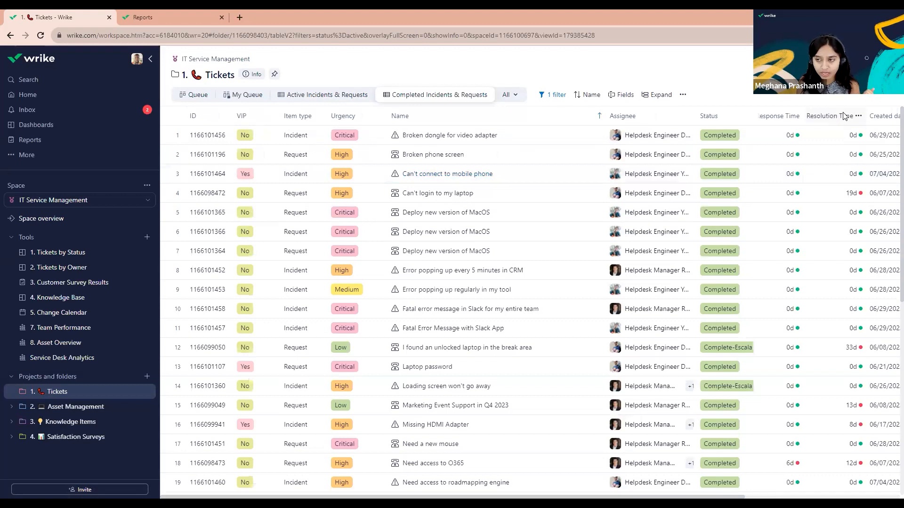
left_click(857, 116)
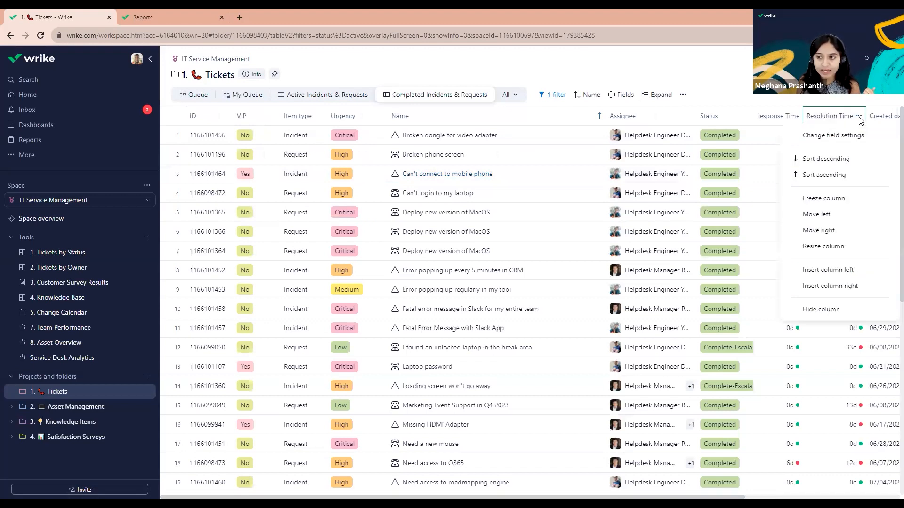
left_click(845, 138)
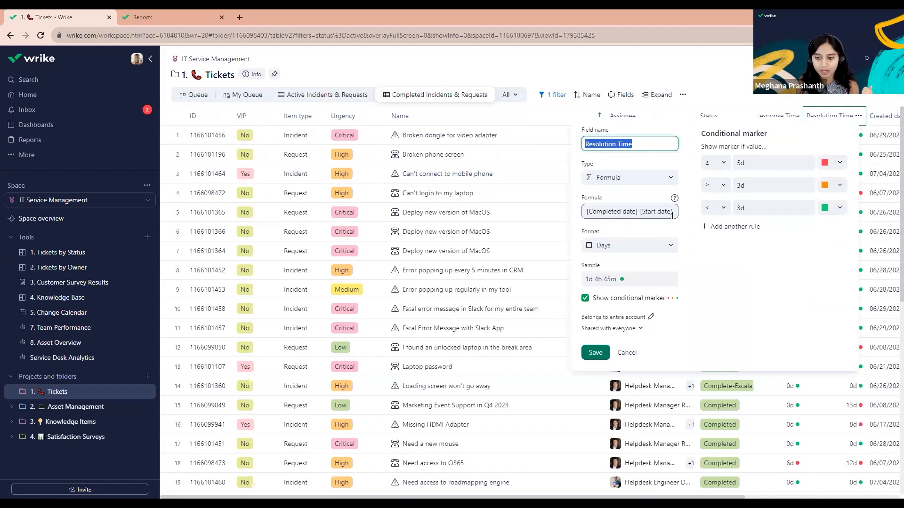
left_click(683, 416)
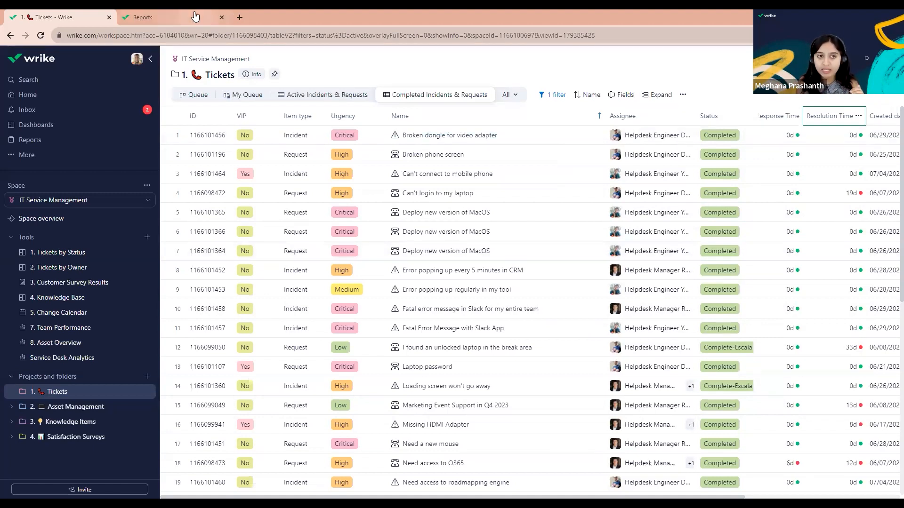
- Switch to the Service Desk Analytics report and examine the June and July request summary and the charts by status and urgency
mouse_move(195, 16)
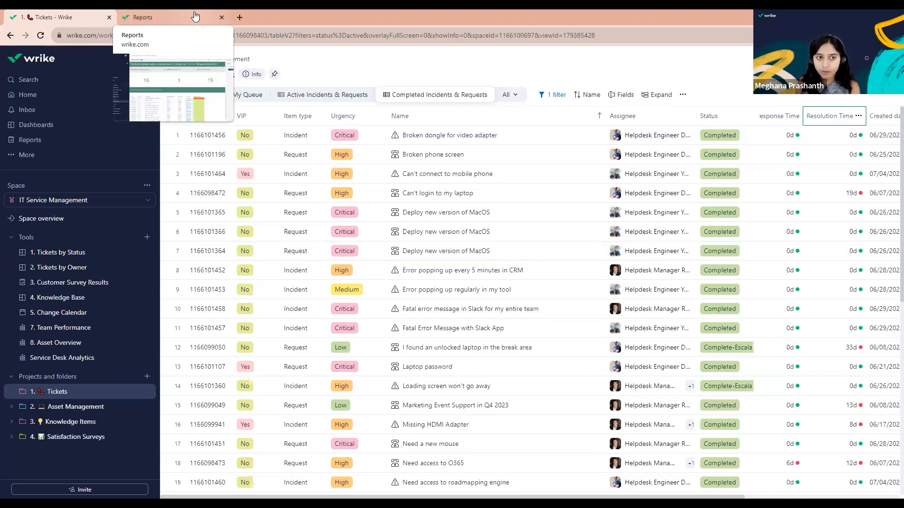
left_click(195, 17)
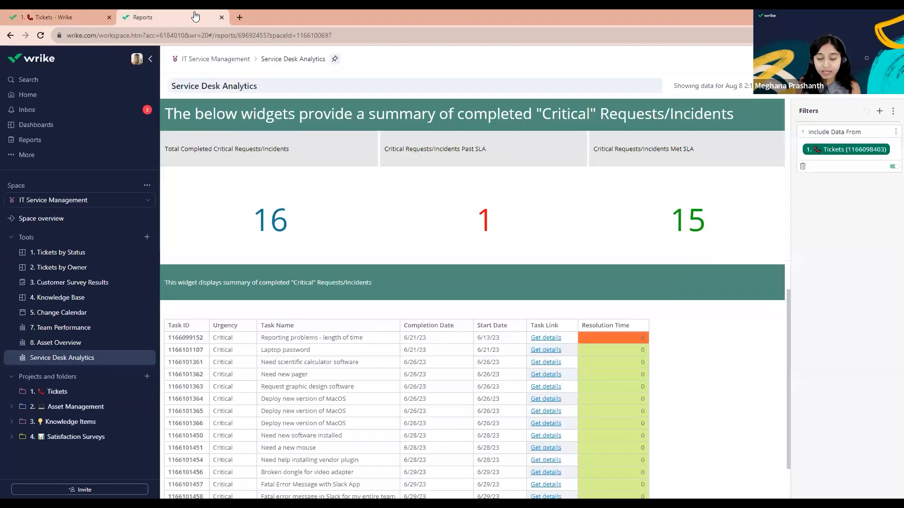
scroll(378, 189, "up", 10)
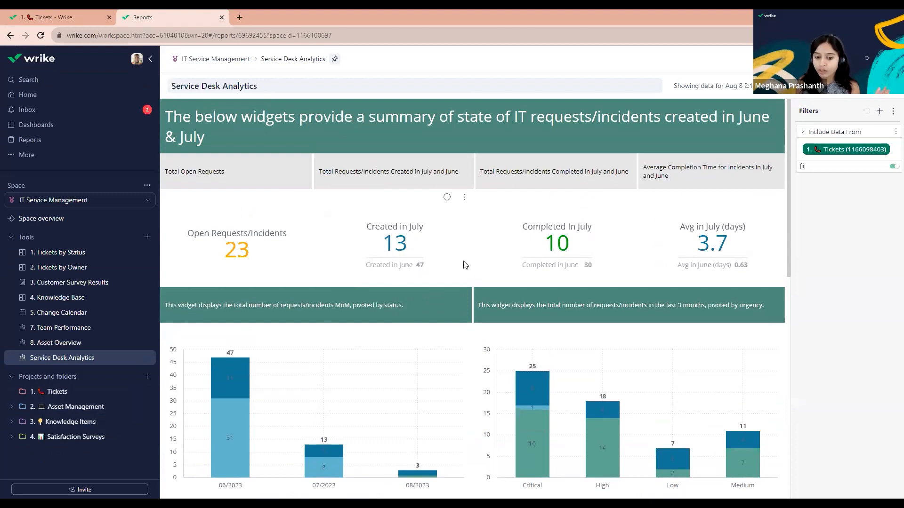
scroll(394, 315, "down", 1)
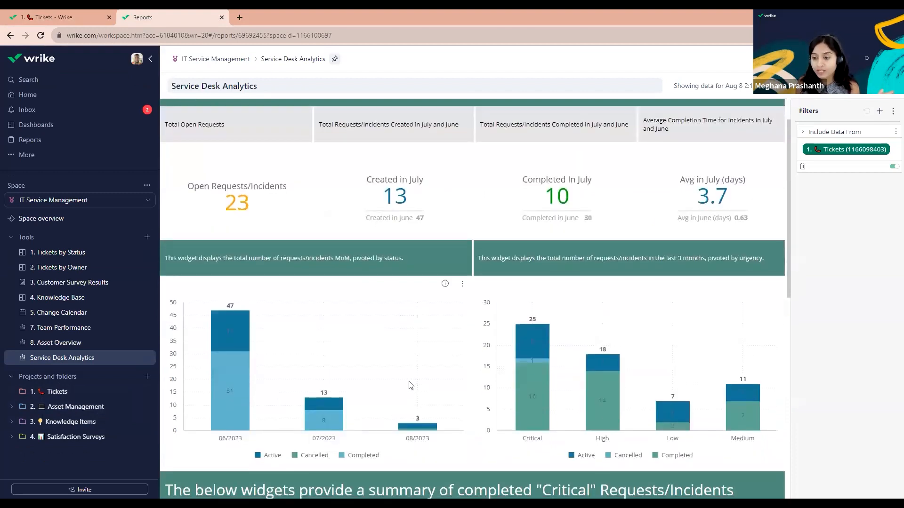
scroll(409, 381, "down", 2)
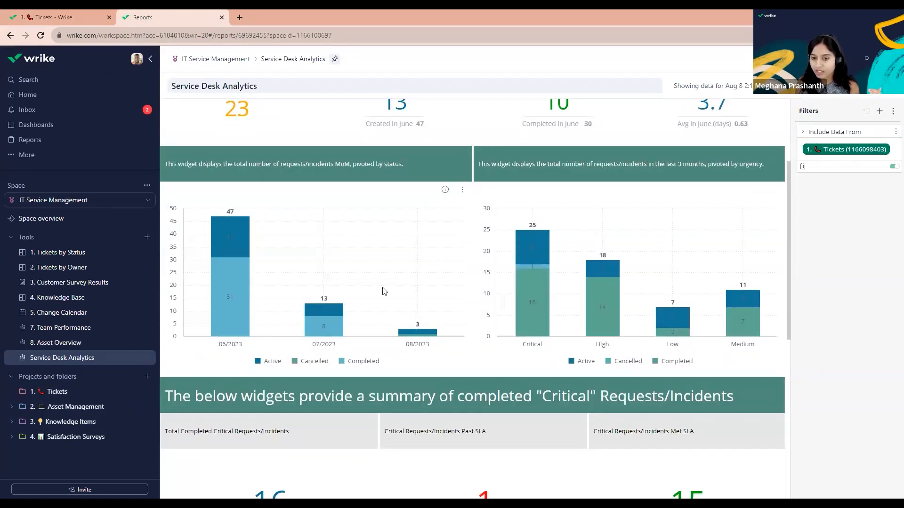
mouse_move(601, 332)
scroll(602, 332, "down", 1)
scroll(601, 332, "down", 2)
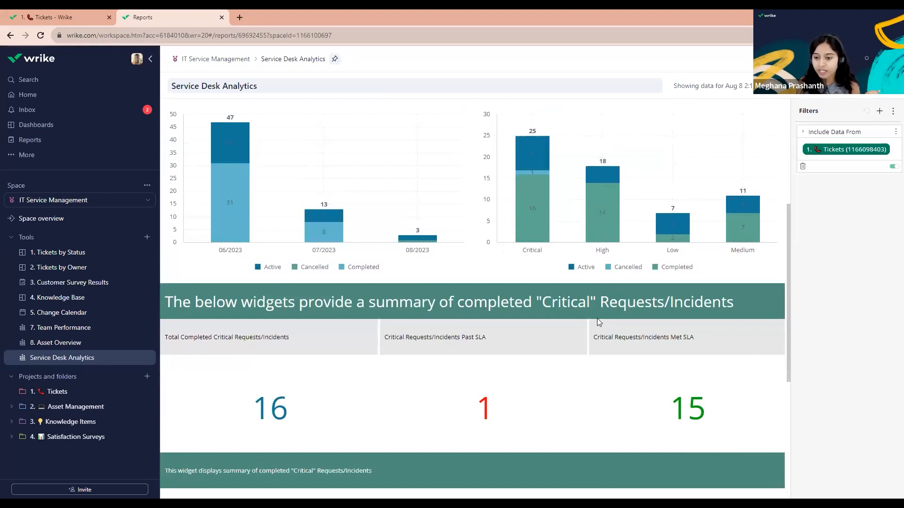
- Examine the completed critical requests widgets, including the SLA figures and the table of resolution times
scroll(596, 318, "down", 1)
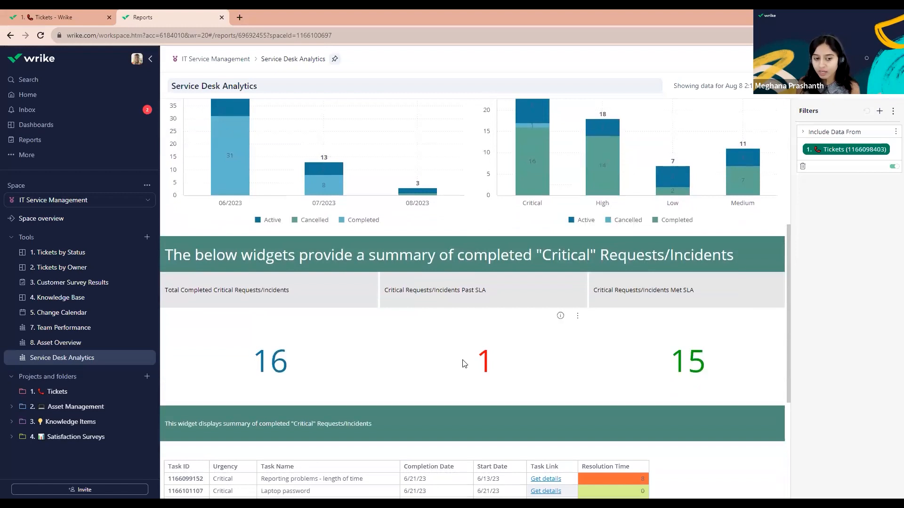
scroll(386, 353, "down", 1)
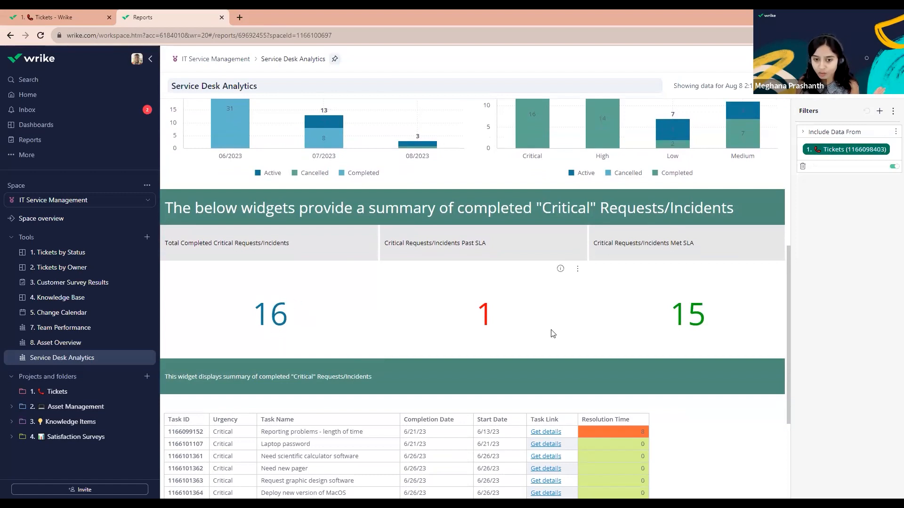
scroll(508, 292, "down", 1)
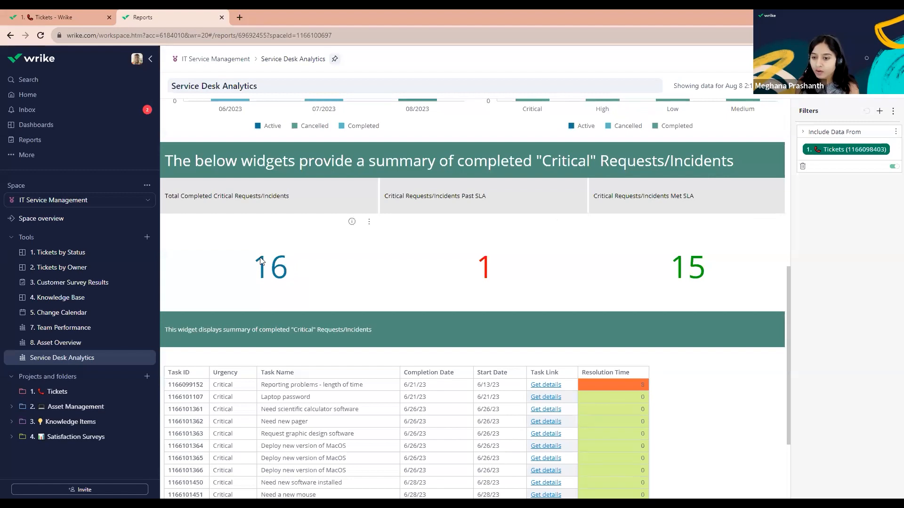
scroll(466, 316, "down", 1)
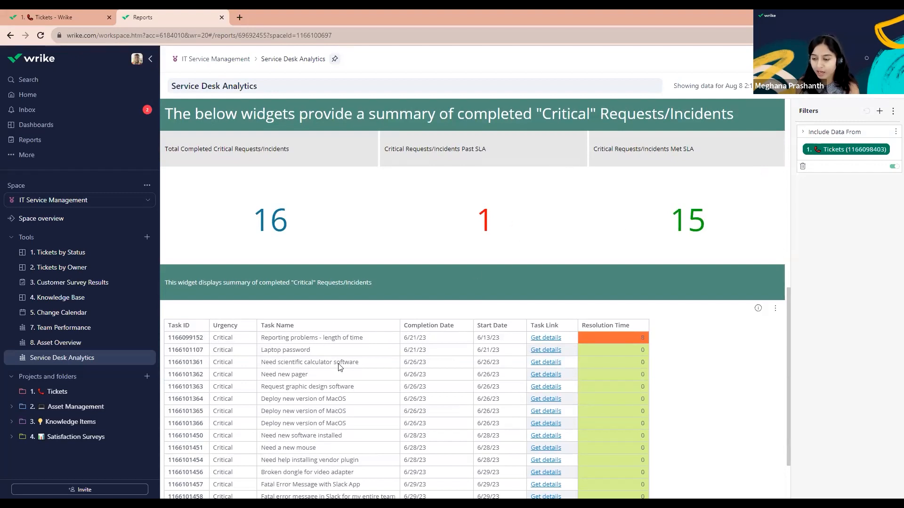
scroll(340, 366, "down", 1)
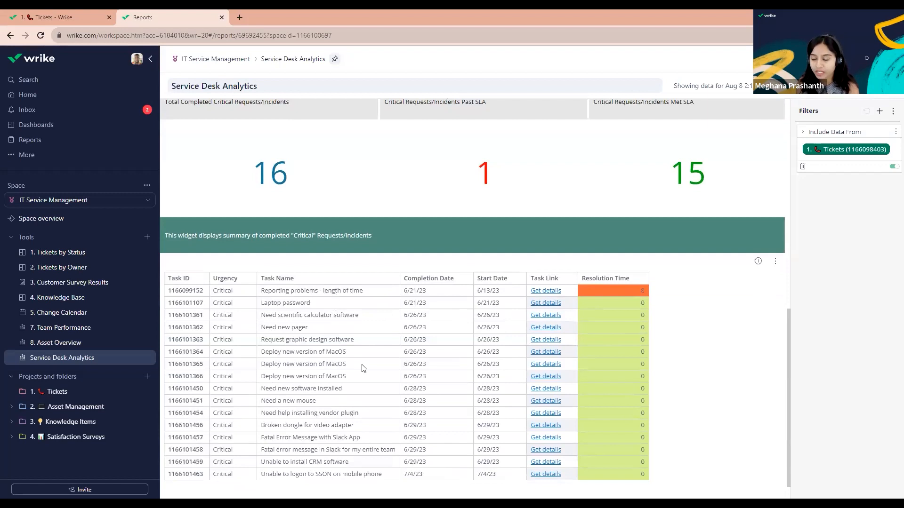